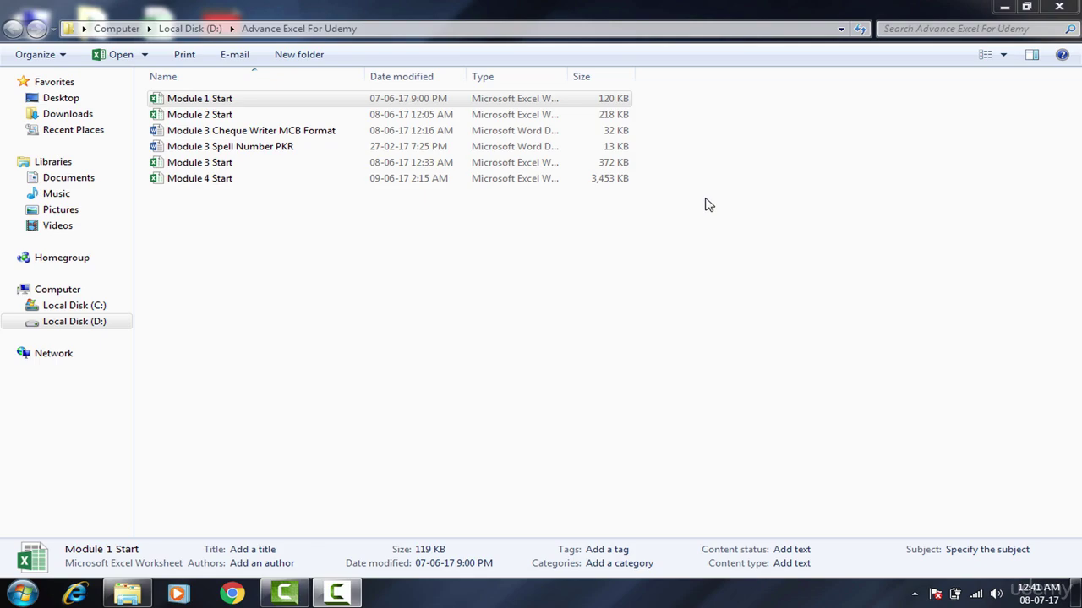
pyautogui.click(689, 113)
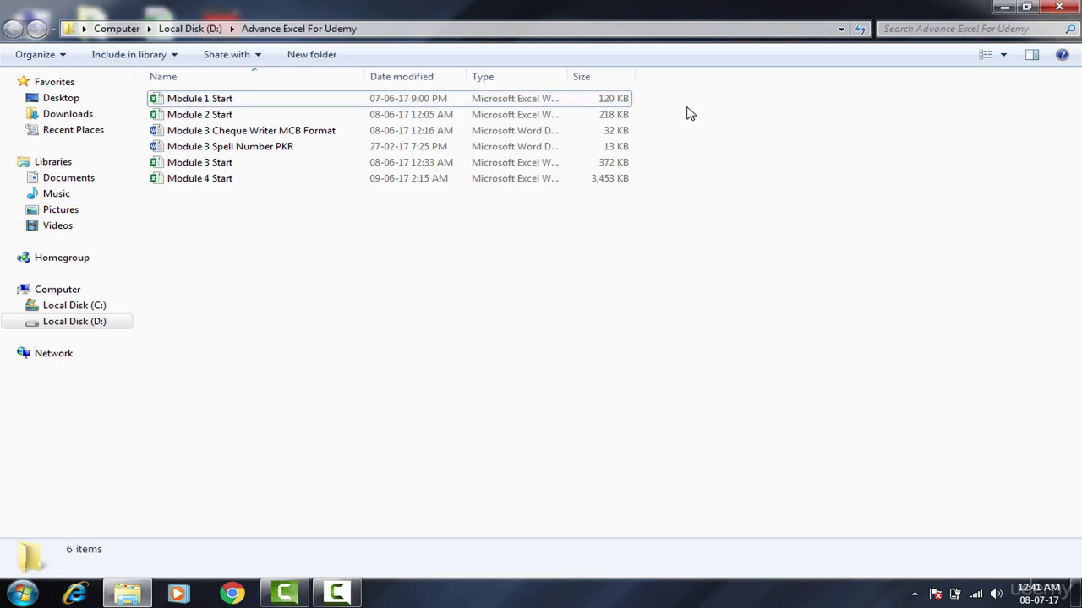
pyautogui.click(580, 101)
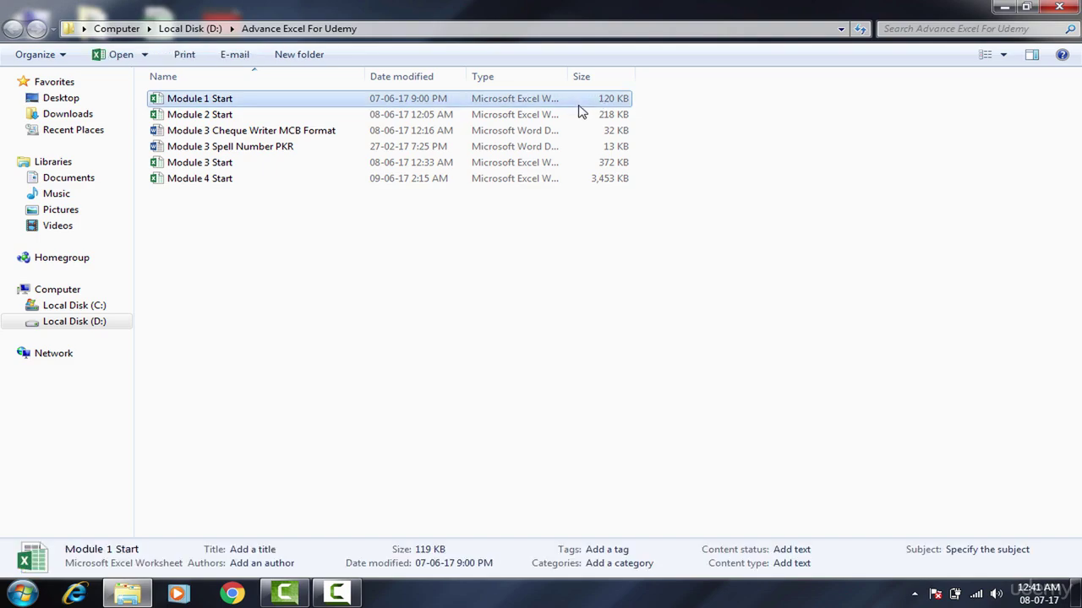
pyautogui.click(580, 115)
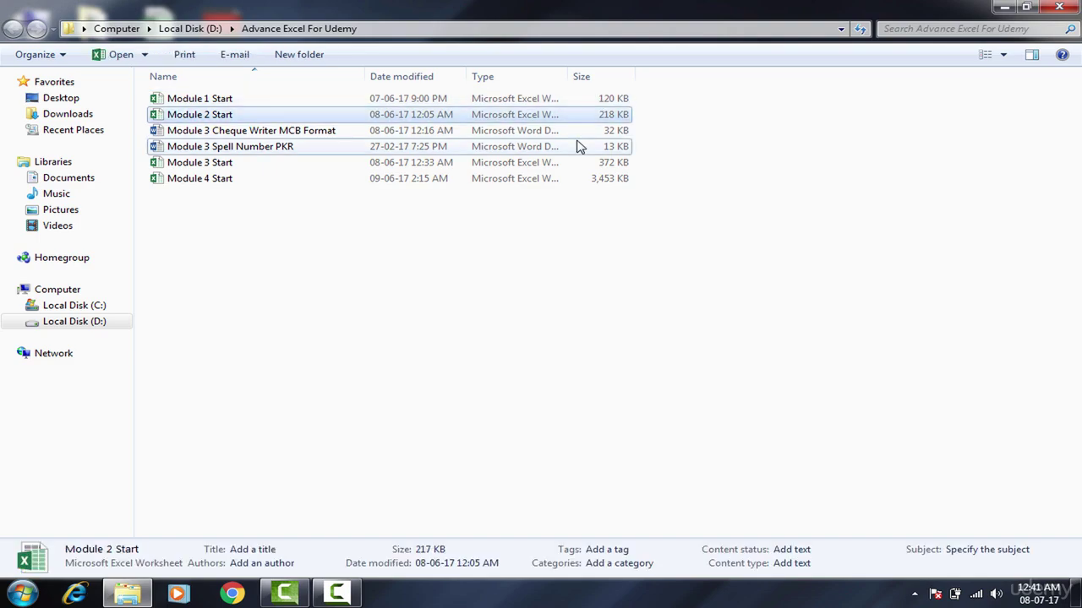
pyautogui.click(580, 147)
pyautogui.click(578, 165)
pyautogui.click(578, 179)
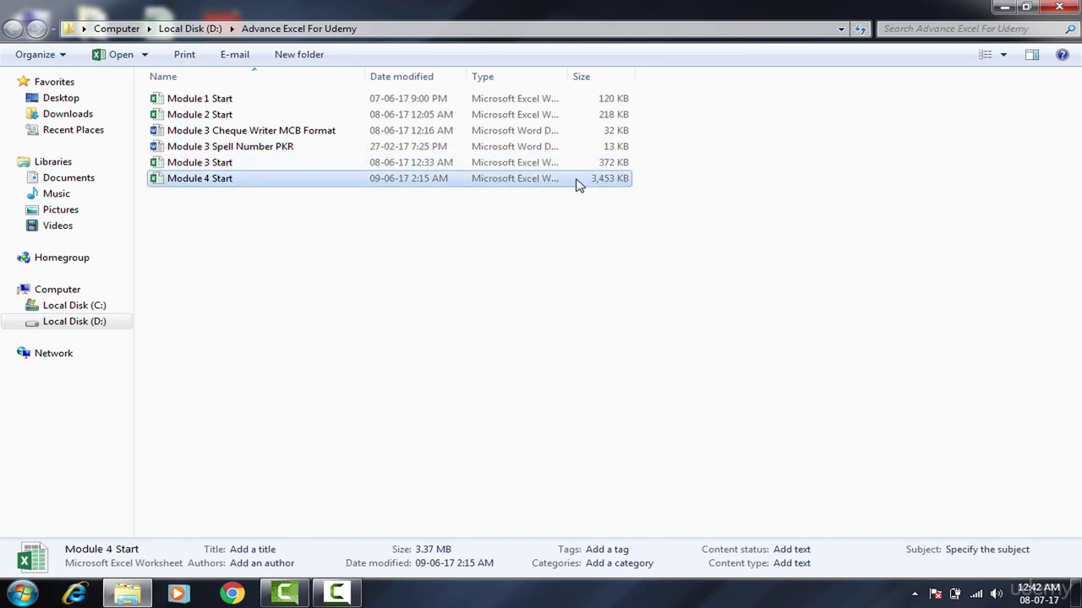
# - Open the Module 1 Start workbook in Excel and close the Navigation Pane
pyautogui.click(493, 102)
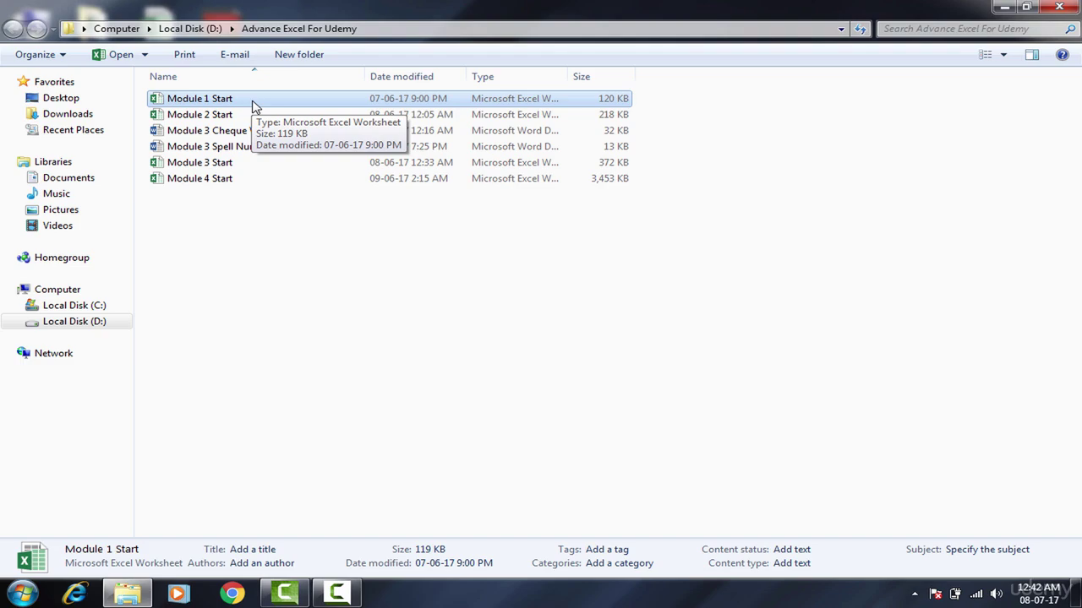
pyautogui.doubleClick(239, 102)
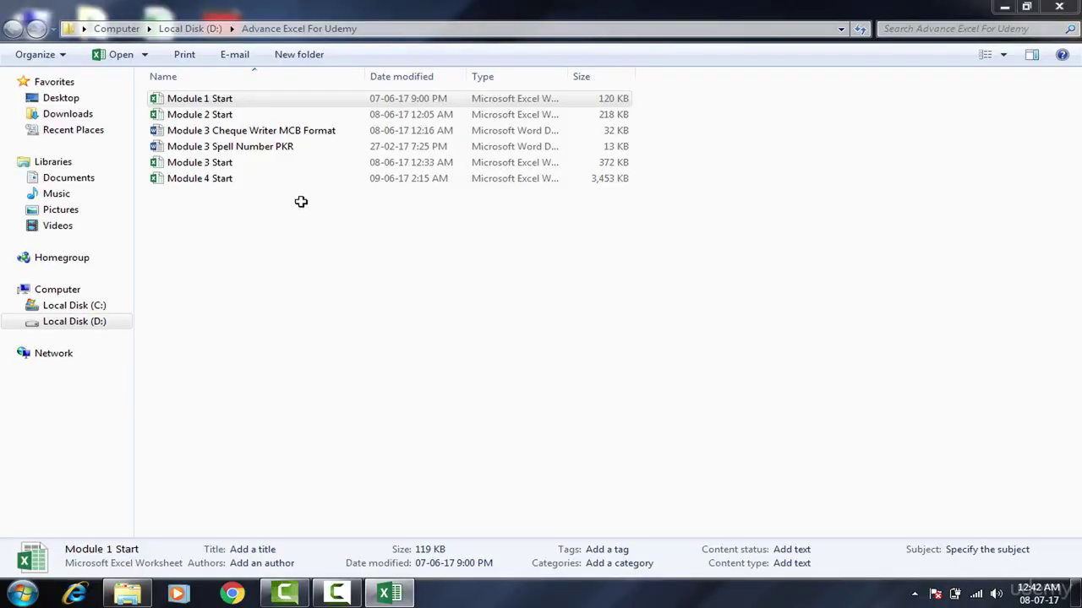
pyautogui.click(412, 596)
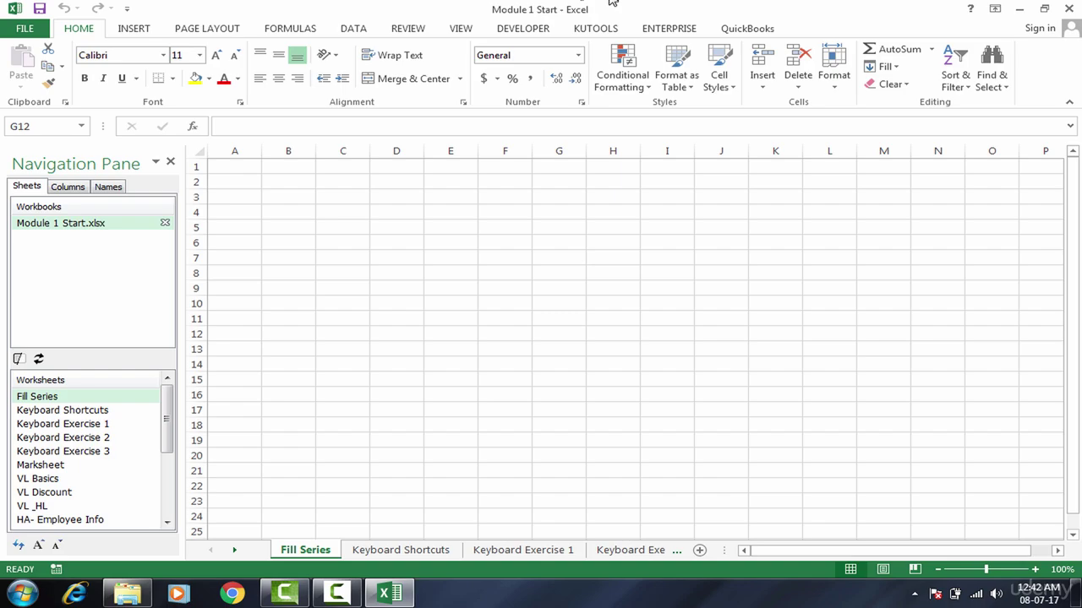
pyautogui.click(170, 162)
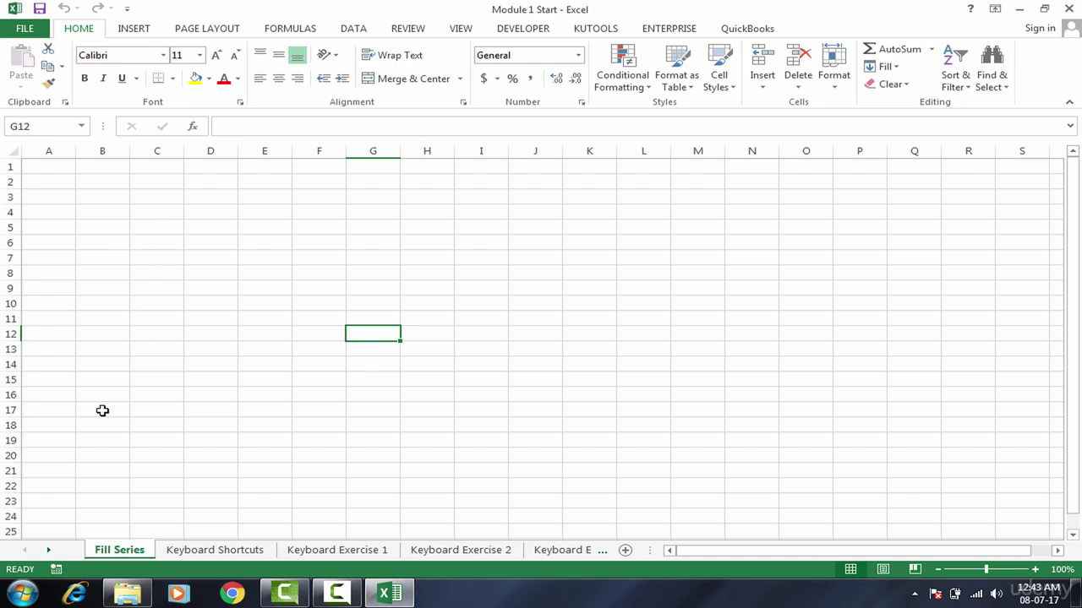
# - Move the Marksheet worksheet so it sits directly after Fill Series
pyautogui.click(51, 550)
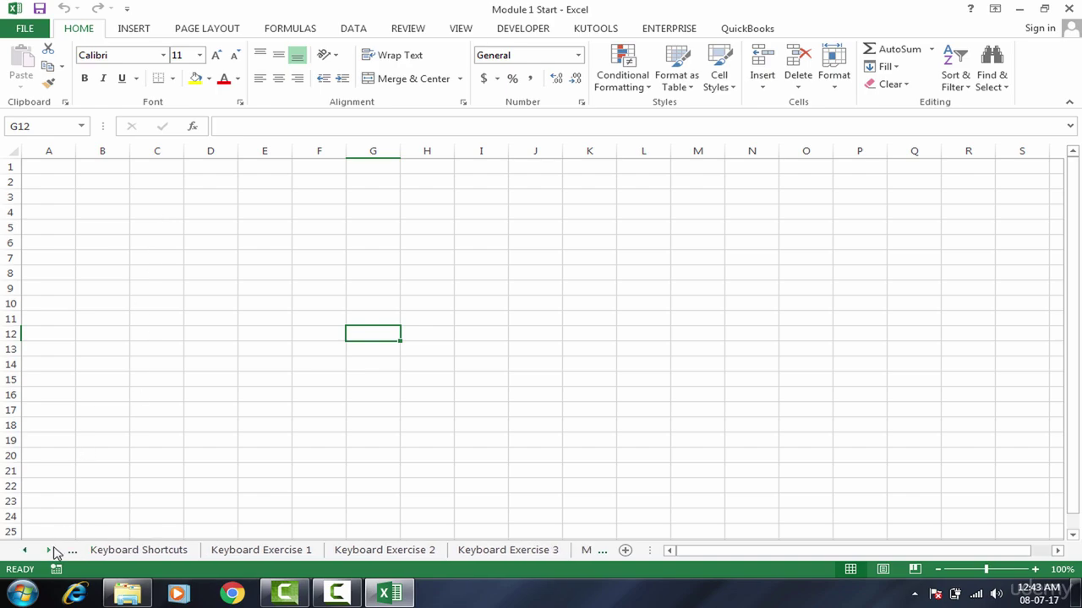
pyautogui.click(50, 551)
pyautogui.click(482, 550)
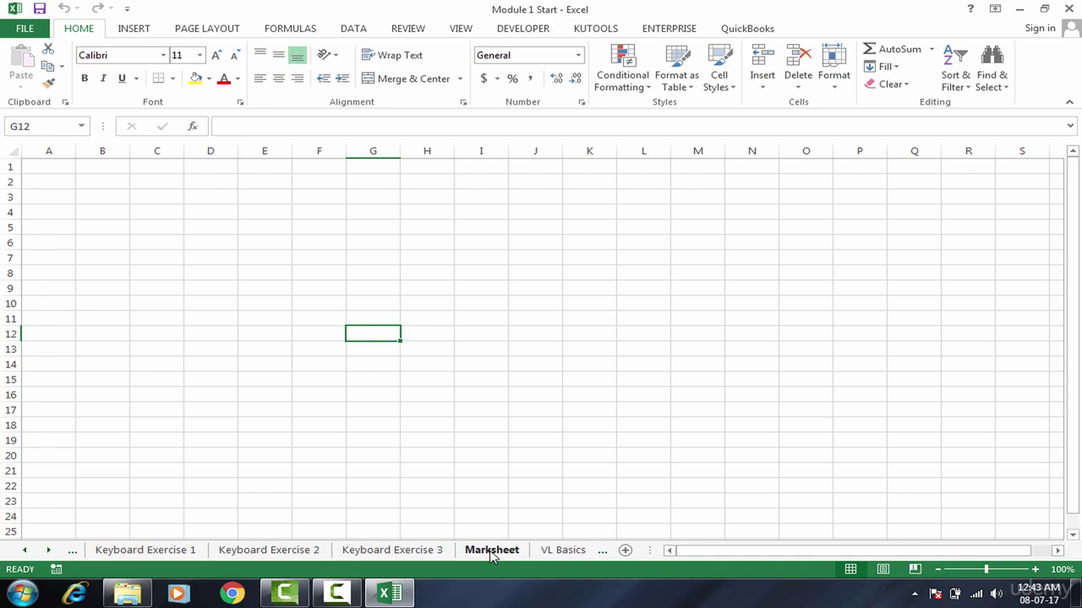
pyautogui.click(491, 550)
pyautogui.moveTo(491, 553)
pyautogui.mouseDown()
pyautogui.moveTo(197, 533)
pyautogui.moveTo(123, 545)
pyautogui.moveTo(10, 541)
pyautogui.moveTo(158, 526)
pyautogui.mouseUp()
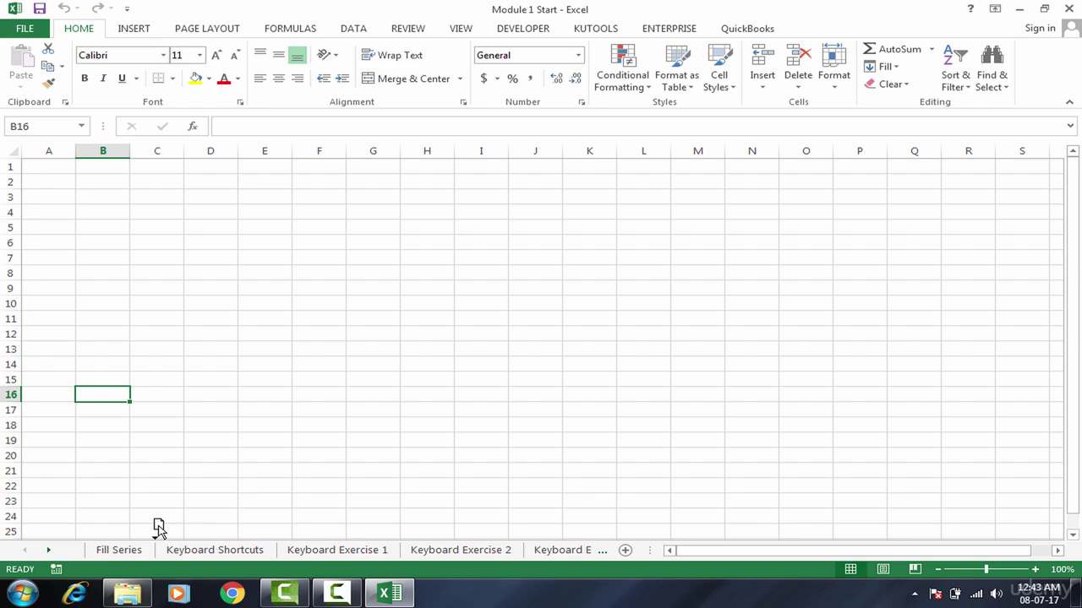
pyautogui.moveTo(158, 526); pyautogui.dragTo(155, 527)
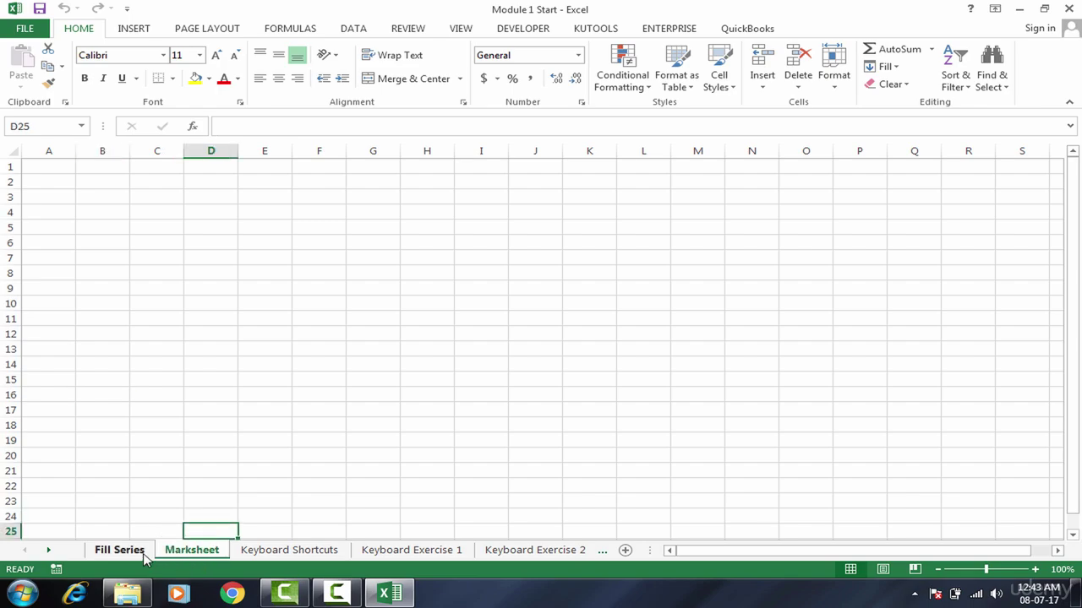
# - View the Fill Series sheet, return to Marksheet and select cell E2
pyautogui.click(140, 551)
pyautogui.click(188, 553)
pyautogui.click(262, 188)
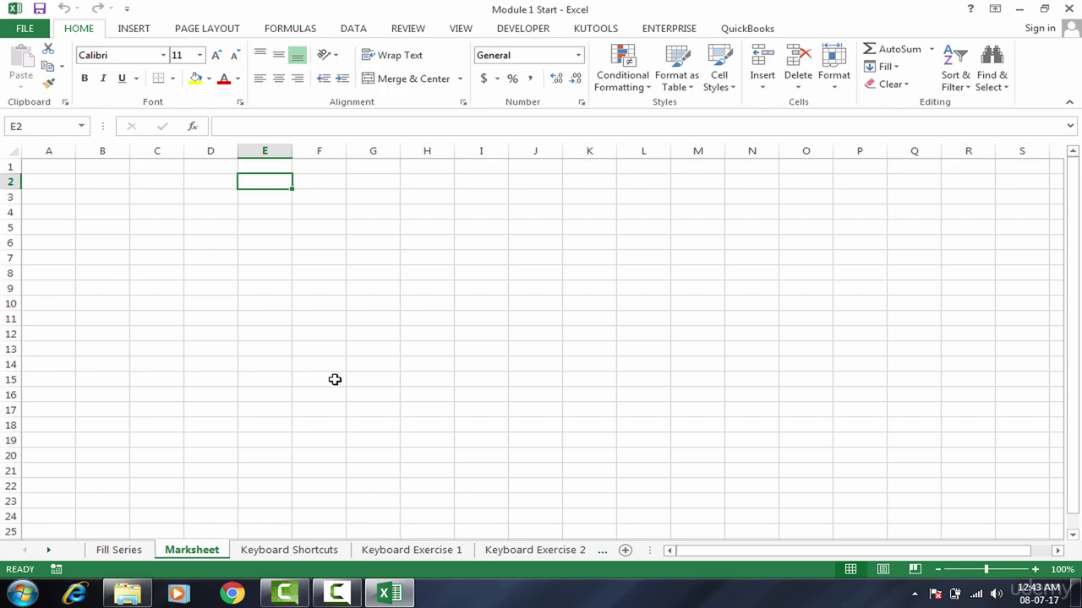
# - Examine the general and text formatting shortcut lists on the Keyboard Shortcuts sheet
pyautogui.click(309, 554)
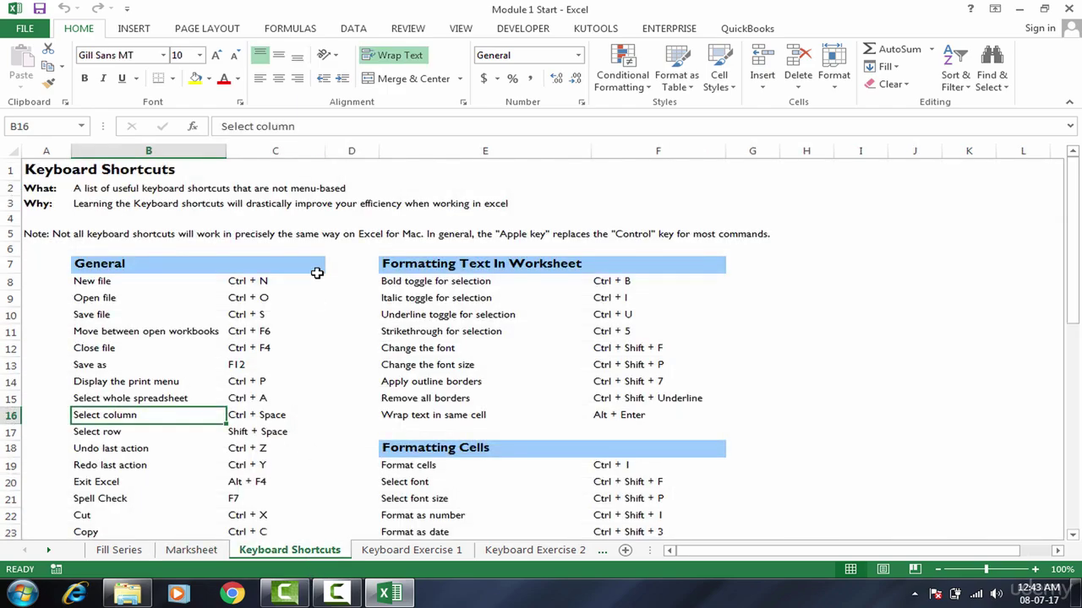
pyautogui.click(234, 298)
pyautogui.click(234, 415)
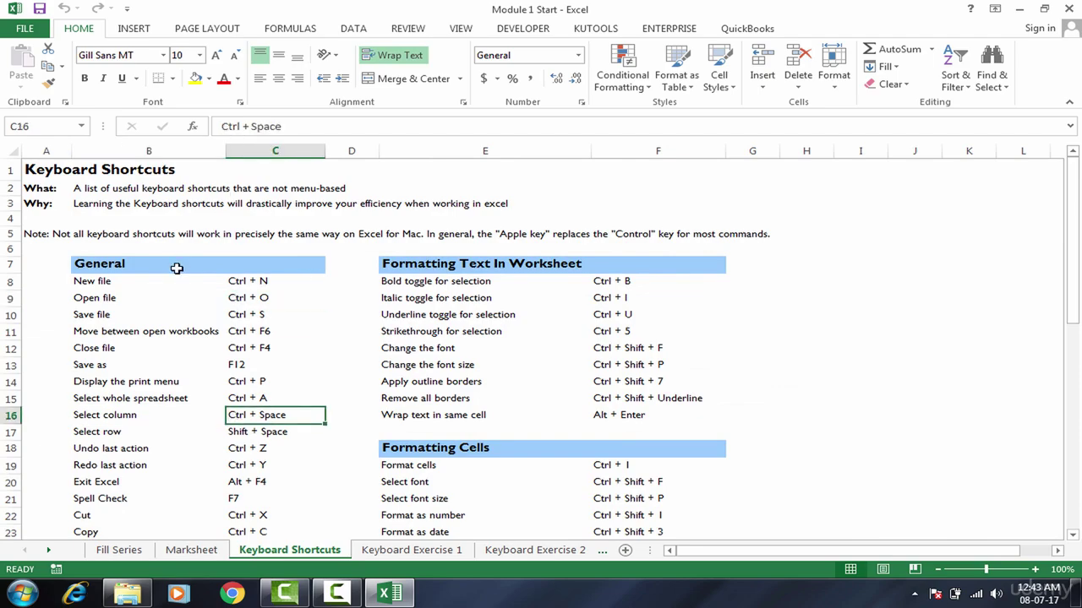
pyautogui.click(175, 295)
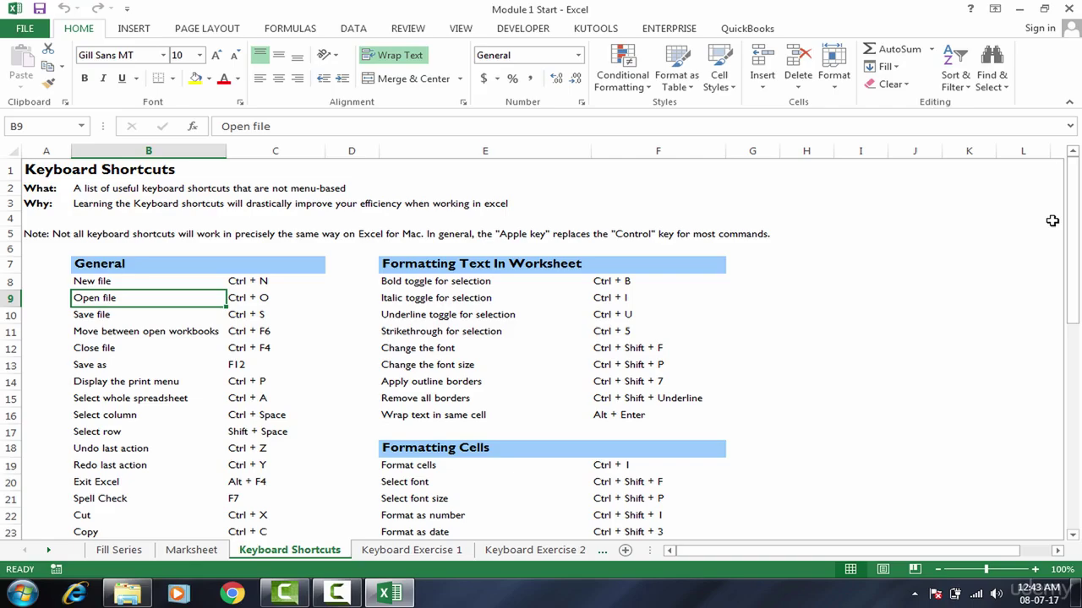
pyautogui.click(632, 288)
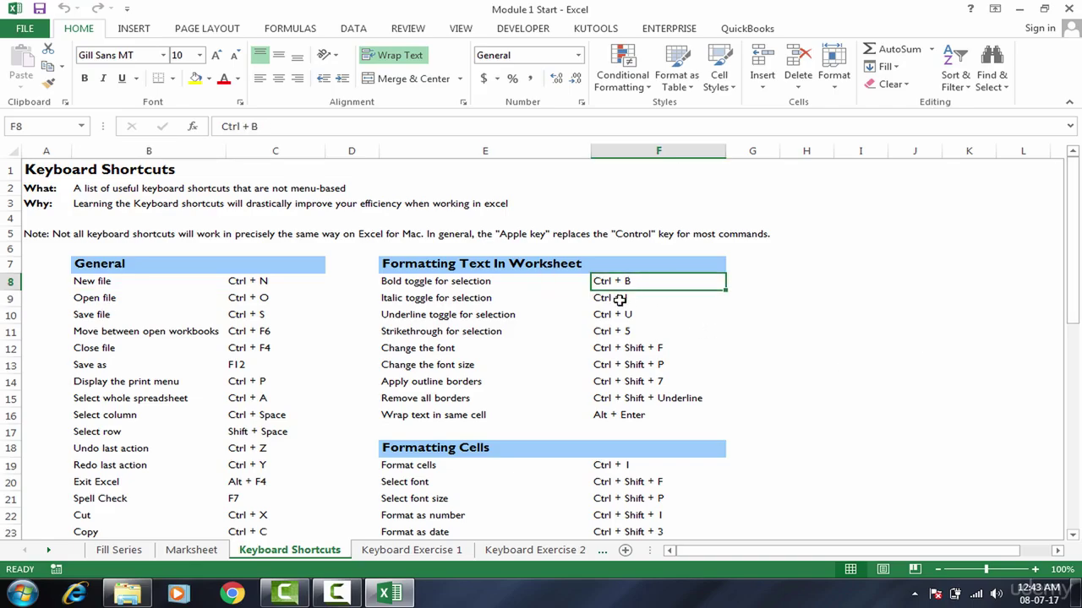
pyautogui.click(621, 301)
pyautogui.click(621, 316)
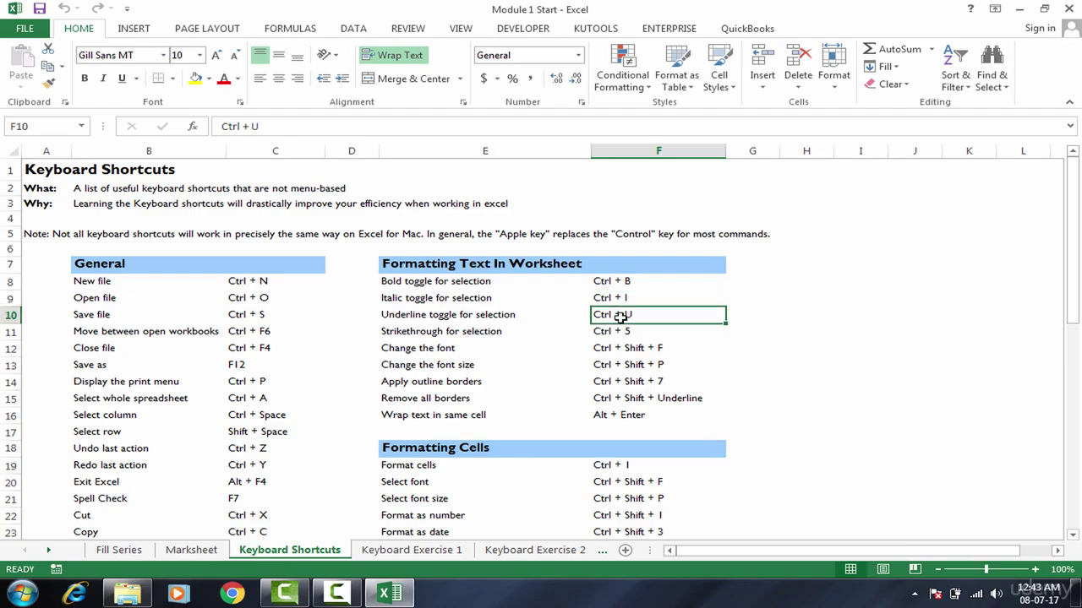
pyautogui.moveTo(1073, 318); pyautogui.dragTo(1079, 243)
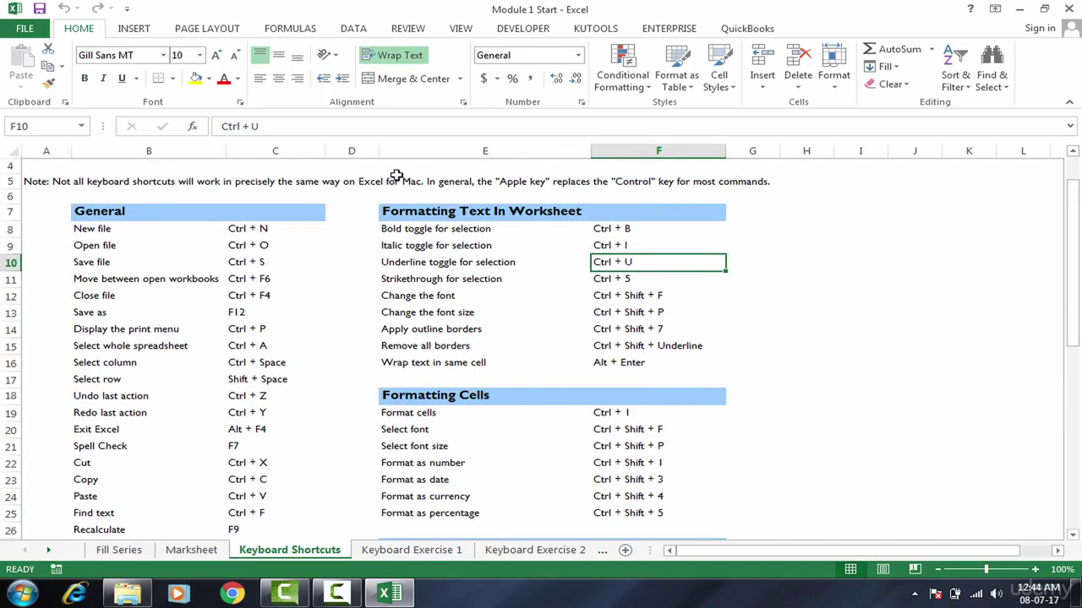
pyautogui.click(387, 267)
pyautogui.click(277, 298)
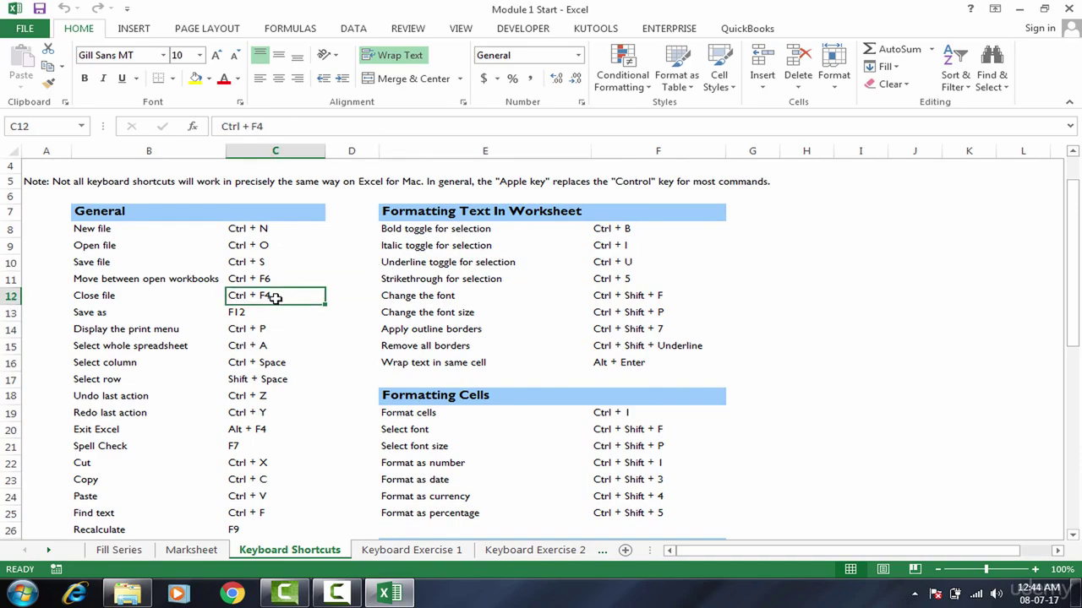
# - Open the Keyboard Exercise 1 sheet and select cell B6 at the start of the data block
pyautogui.click(403, 550)
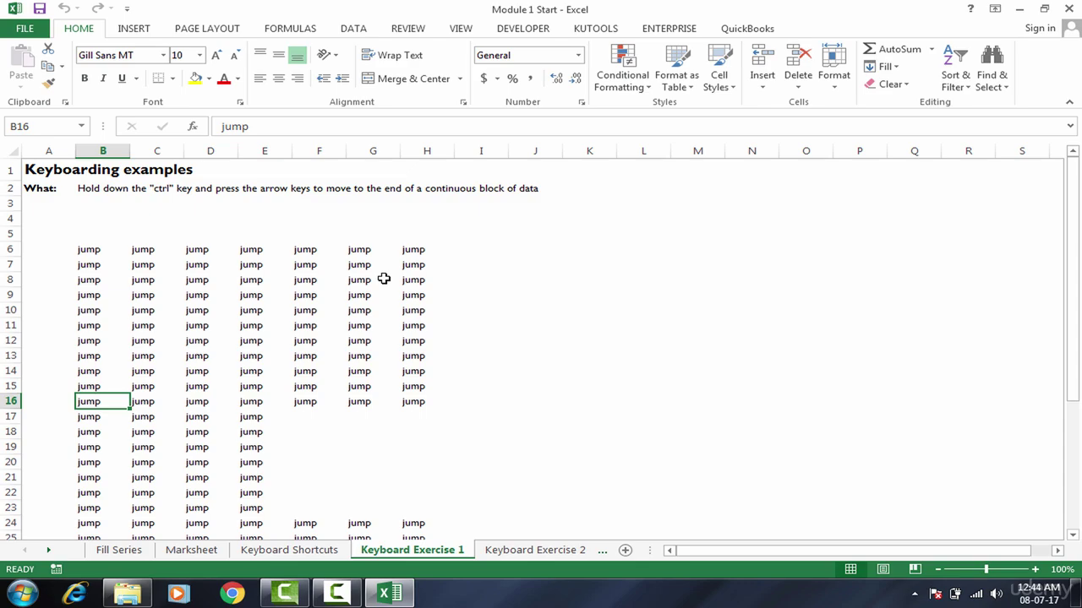
pyautogui.click(345, 325)
pyautogui.click(174, 412)
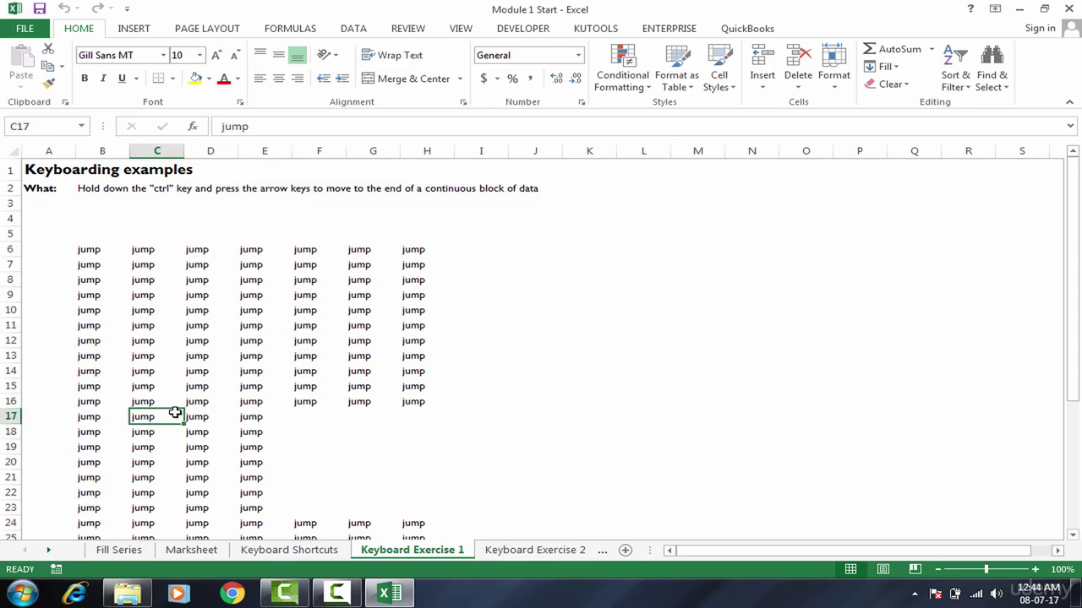
pyautogui.click(80, 247)
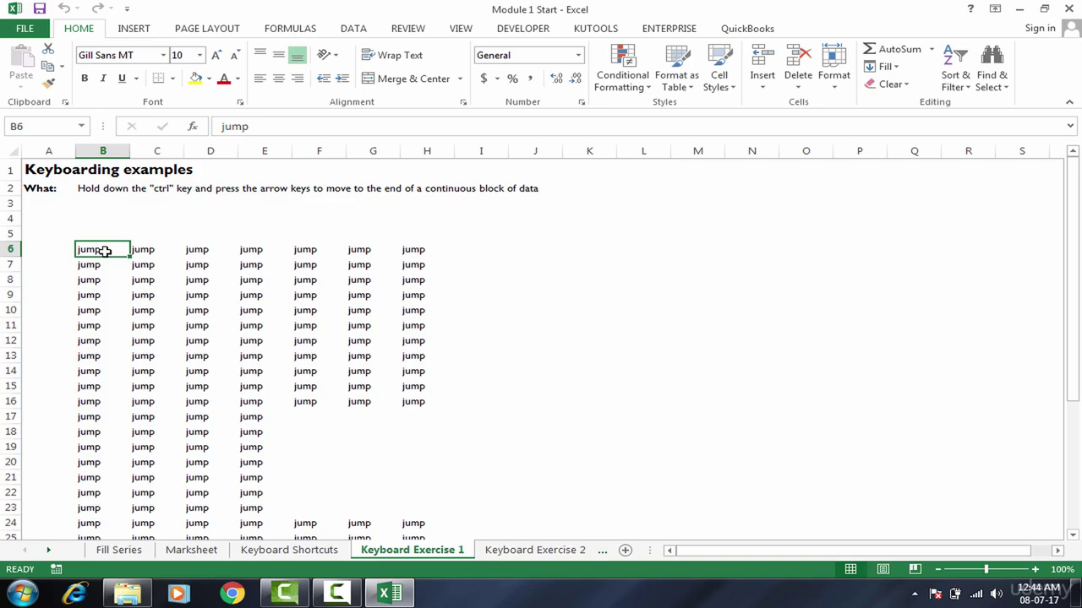
# - Move cell by cell down column B from B12 to below the end of the data, reaching B40
pyautogui.click(105, 342)
pyautogui.press('Down')
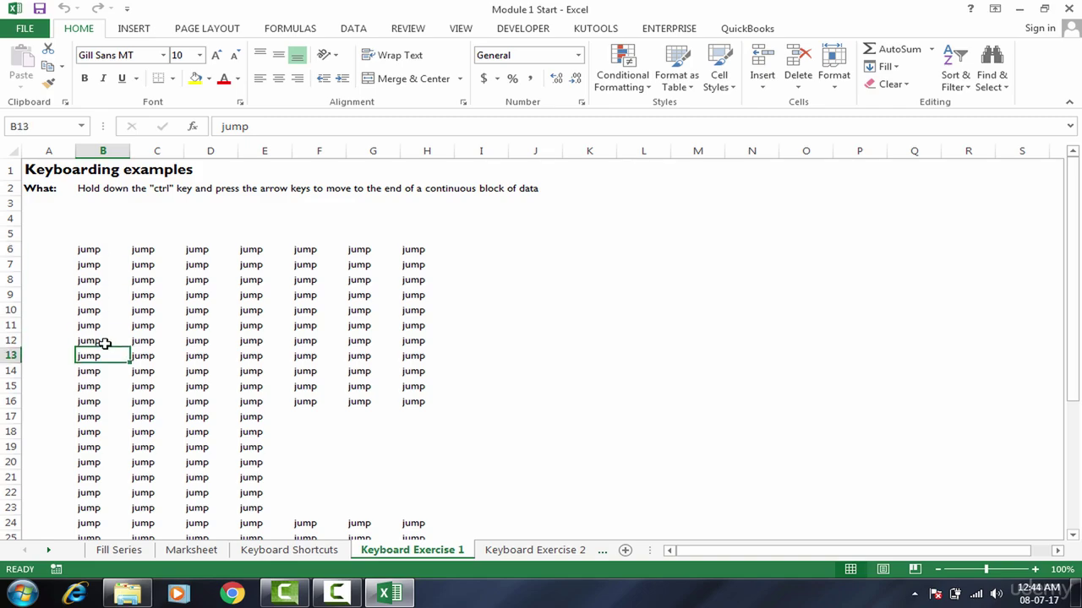
pyautogui.press('Down')
pyautogui.press('Down')
pyautogui.press('Down')
pyautogui.press('Down')
pyautogui.press('Down')
pyautogui.press('Down')
pyautogui.press('Down')
pyautogui.press('Down')
pyautogui.press('Down')
pyautogui.press('Down')
pyautogui.press('Down')
pyautogui.press('Down')
pyautogui.press('Down')
pyautogui.press('Down')
pyautogui.press('Down')
pyautogui.press('Down')
pyautogui.press('Down')
pyautogui.press('Down')
pyautogui.press('Down')
pyautogui.press('Down')
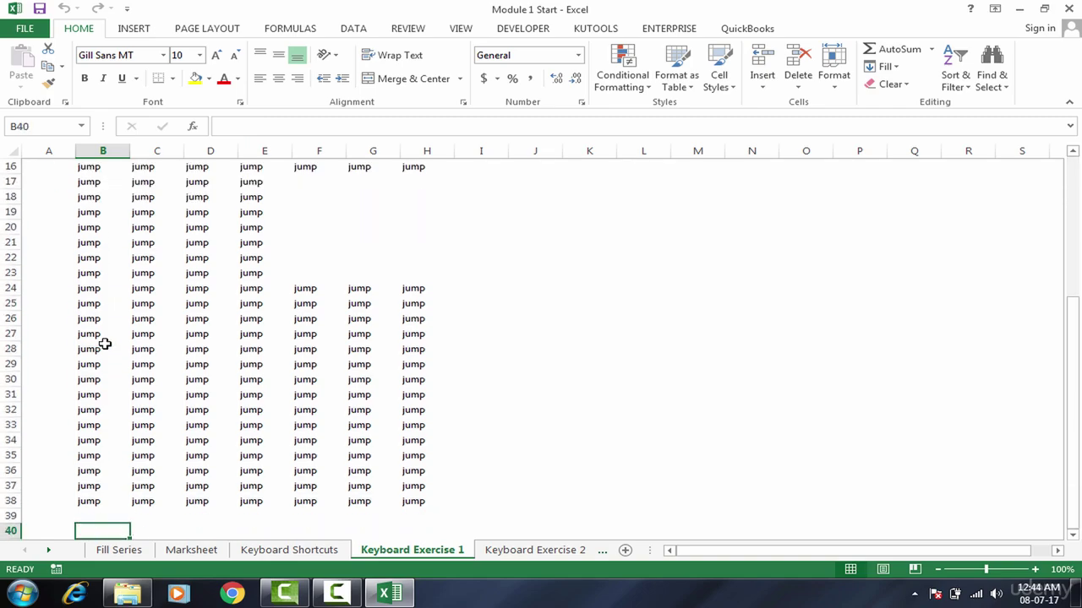
# - Move cell by cell back up column B to the first data cell, B6
pyautogui.press('Up')
pyautogui.press('Up')
pyautogui.press('Up')
pyautogui.press('Up')
pyautogui.press('Up')
pyautogui.press('Up')
pyautogui.press('Up')
pyautogui.press('Up')
pyautogui.press('Up')
pyautogui.press('Up')
pyautogui.press('Up')
pyautogui.press('Up')
pyautogui.press('Up')
pyautogui.press('Up')
pyautogui.press('Up')
pyautogui.press('Up')
pyautogui.press('Up')
pyautogui.press('Up')
pyautogui.press('Up')
pyautogui.press('Up')
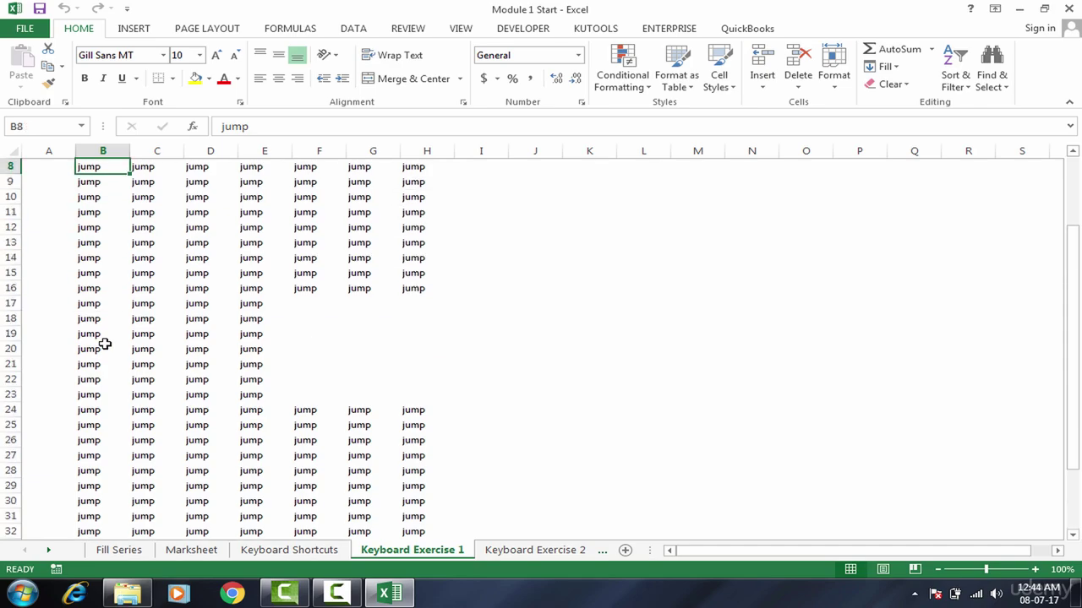
pyautogui.press('Up')
pyautogui.press('Up')
pyautogui.press('Up')
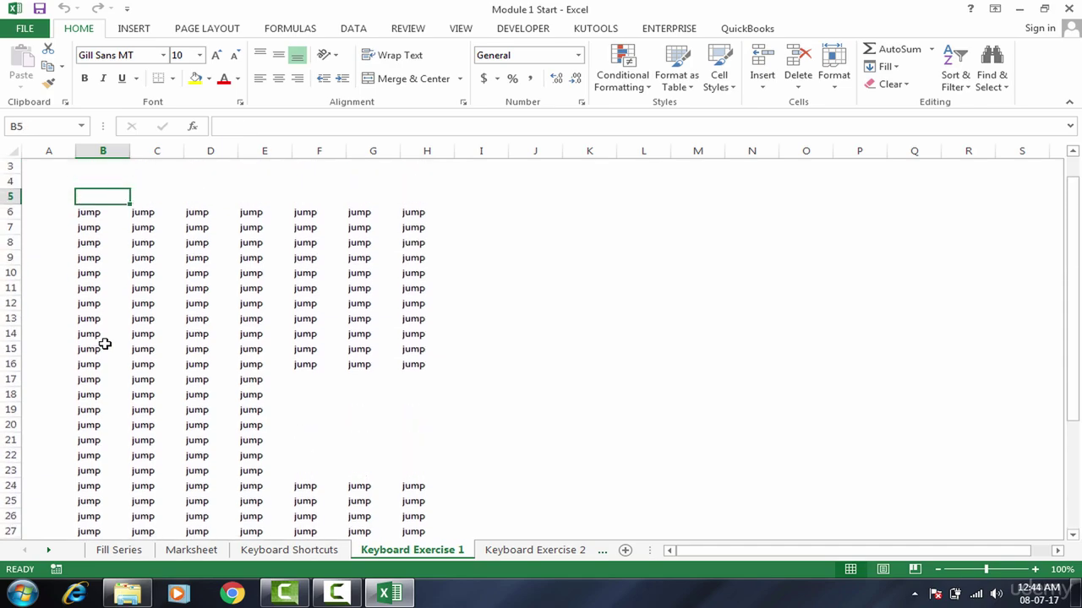
pyautogui.press('Down')
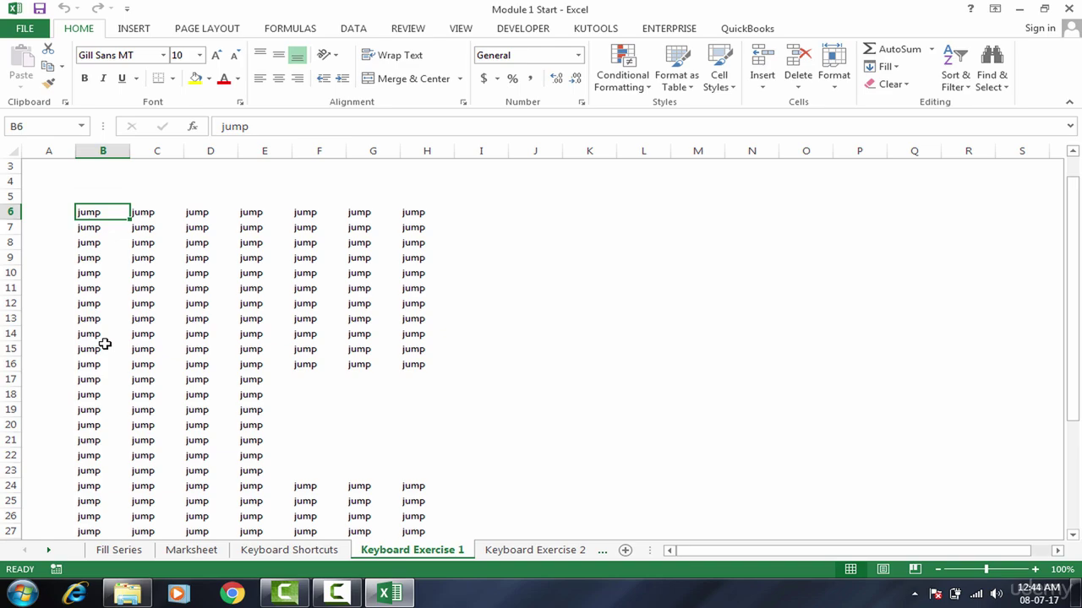
# - Jump to the last data cell in column B, move over to column C and jump up to C6
pyautogui.hotkey('ctrl', 'Down')
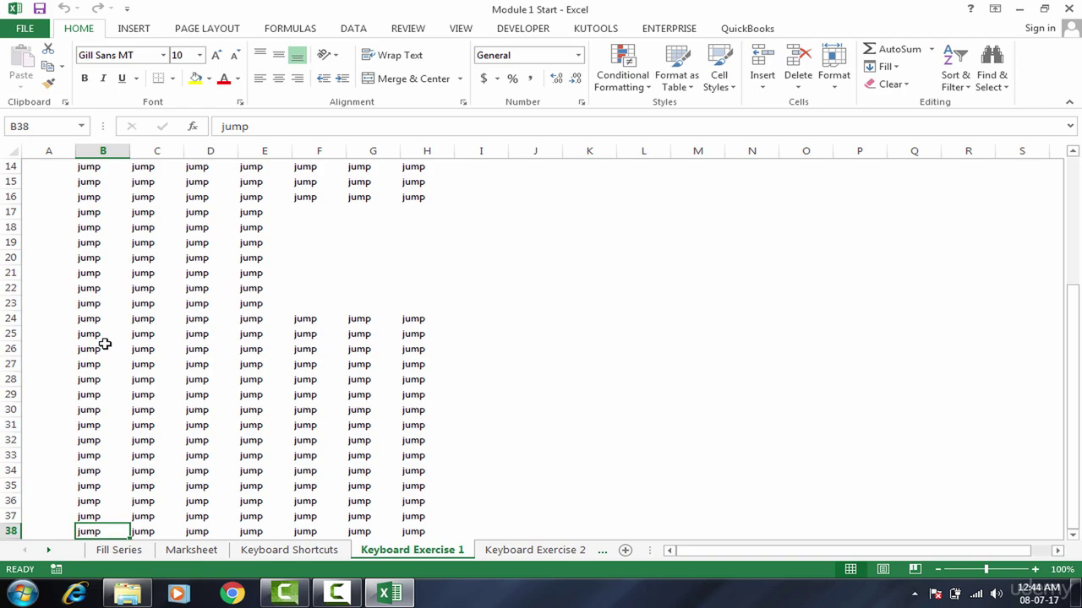
pyautogui.press('Right')
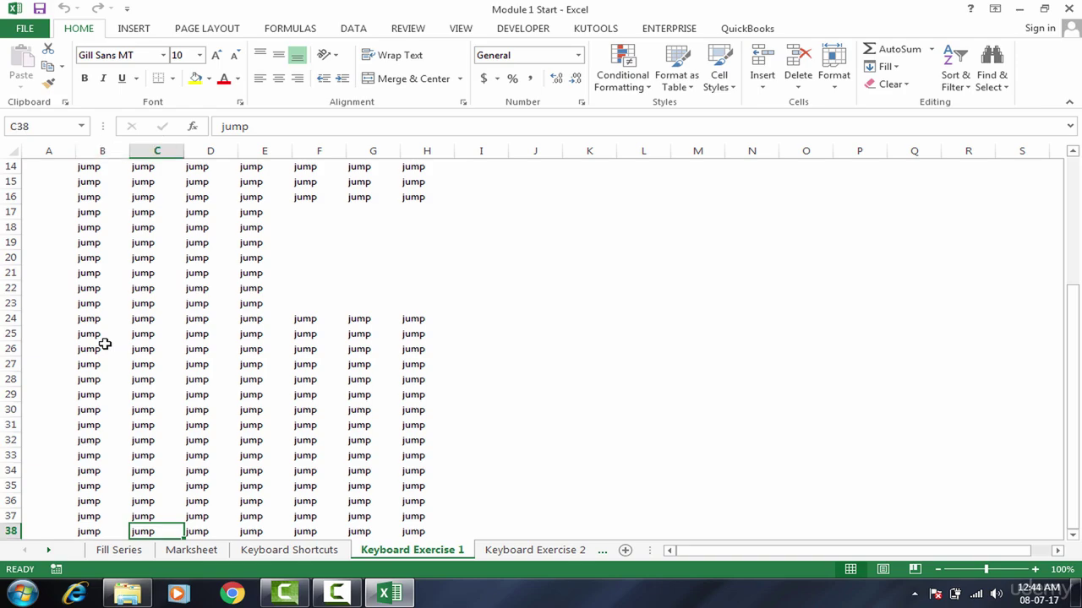
pyautogui.hotkey('ctrl', 'Up')
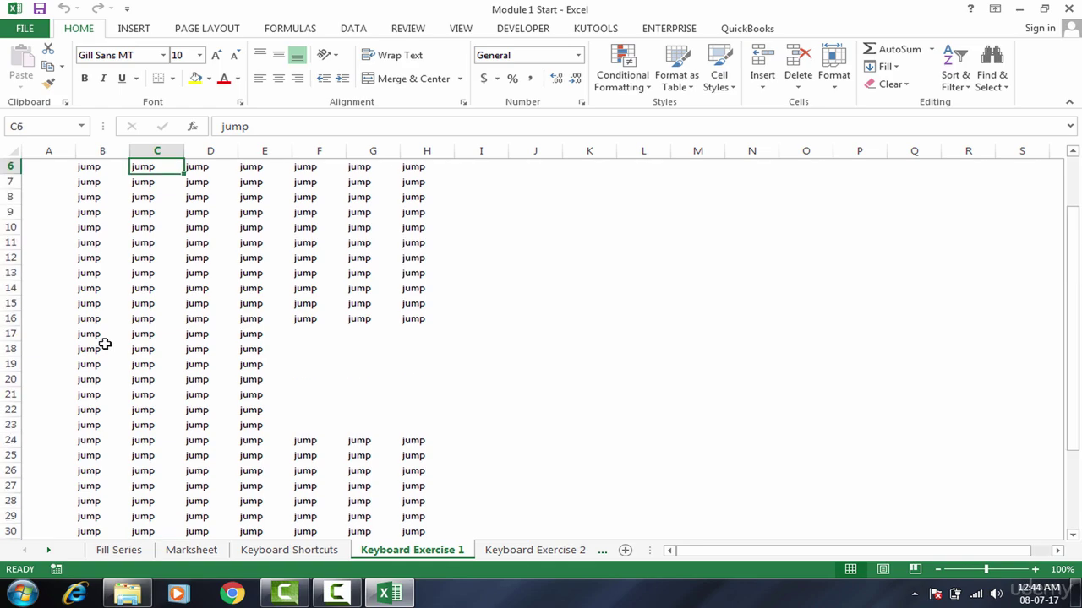
pyautogui.scroll(1, 103, 344)
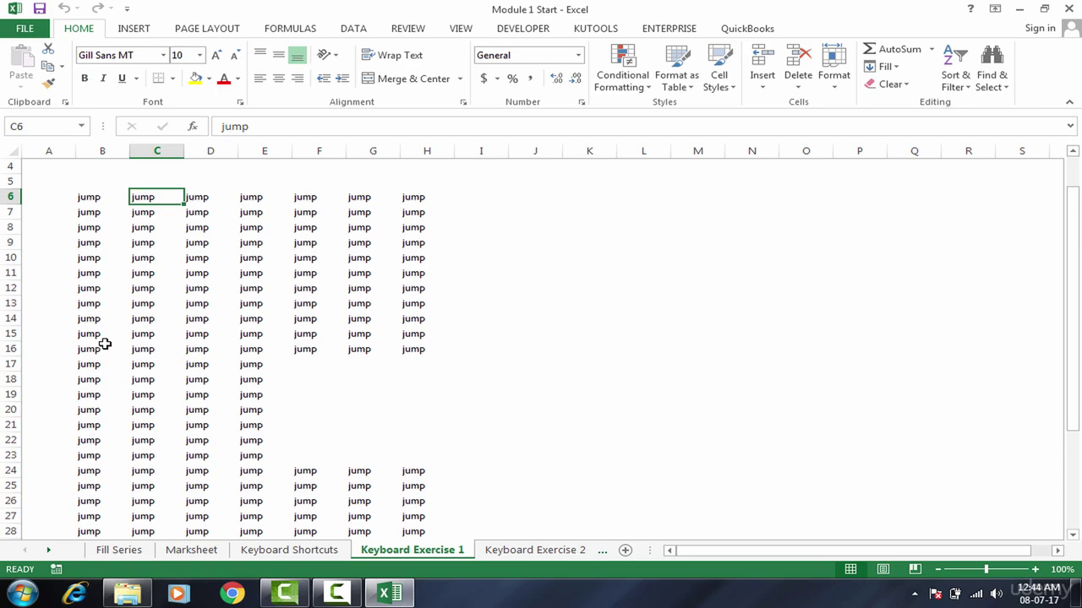
# - Move along row 6 to F6 and jump down to F16, the end of column F's first data block
pyautogui.press('Right')
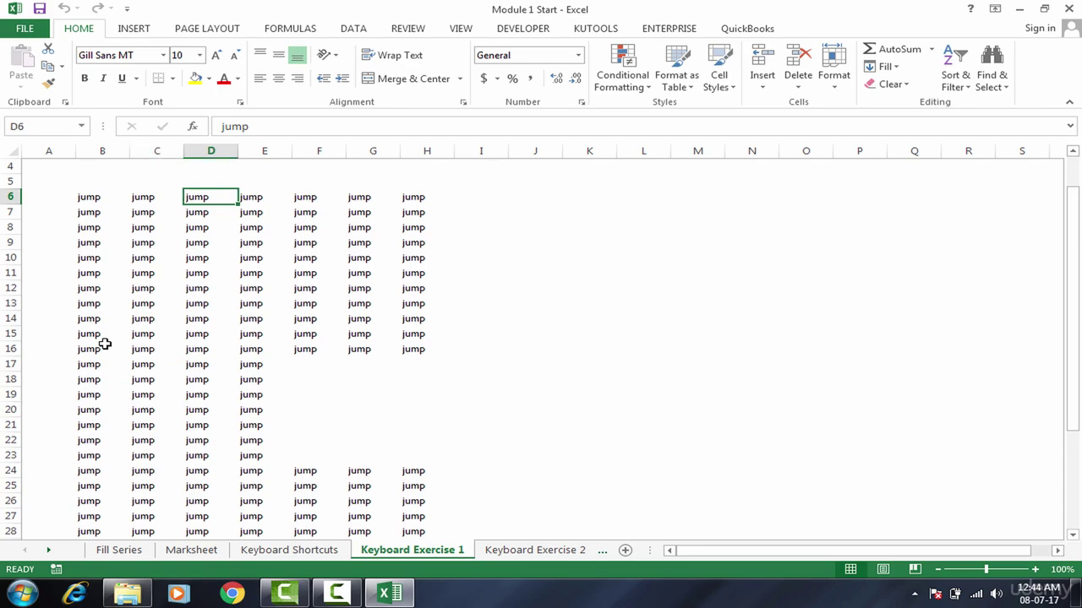
pyautogui.press('Right')
pyautogui.press('Right')
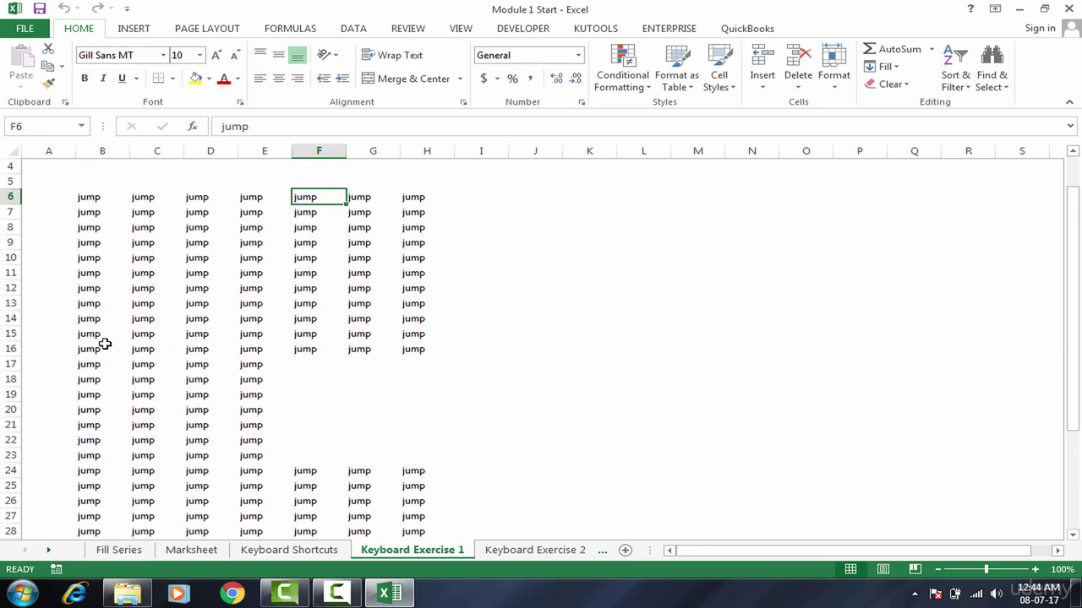
pyautogui.press('Down')
pyautogui.press('Up')
pyautogui.hotkey('ctrl', 'Down')
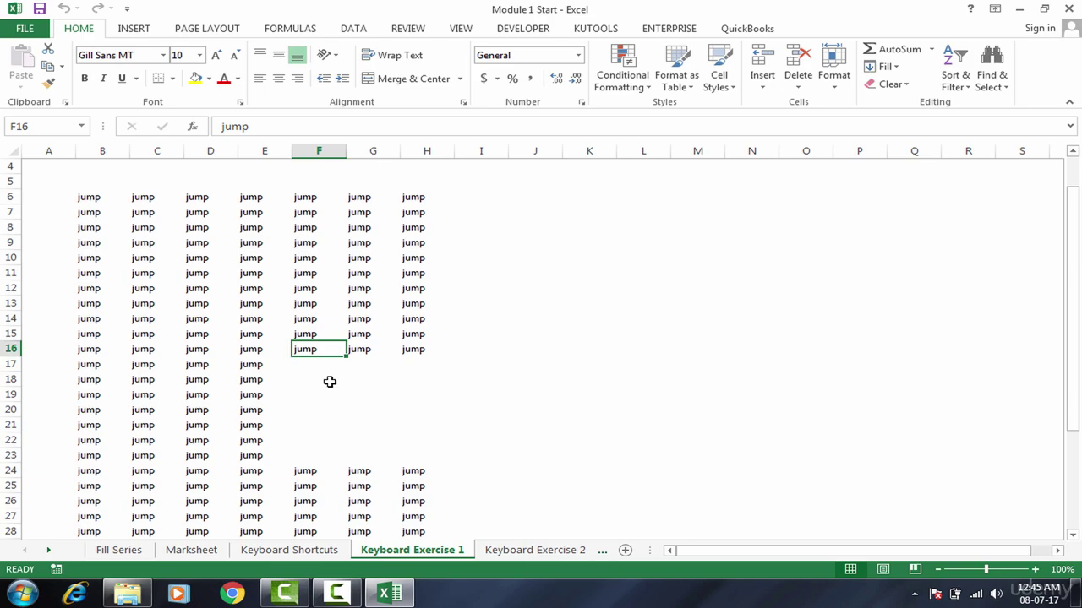
# - Jump down column F to F24, on to F38 at the end of the data, and move over to G38
pyautogui.hotkey('ctrl', 'Down')
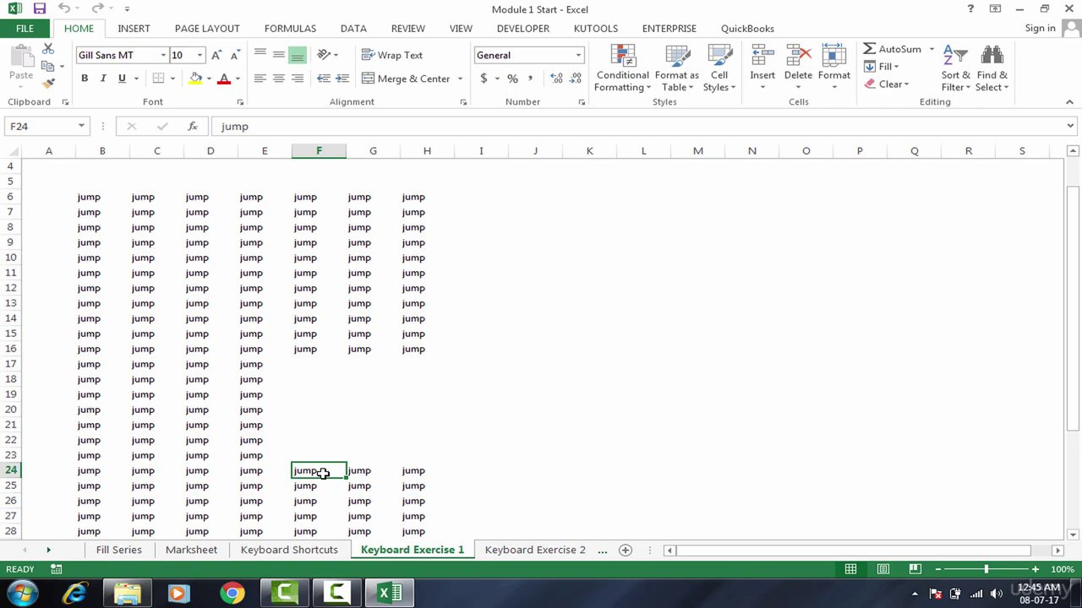
pyautogui.hotkey('ctrl', 'Down')
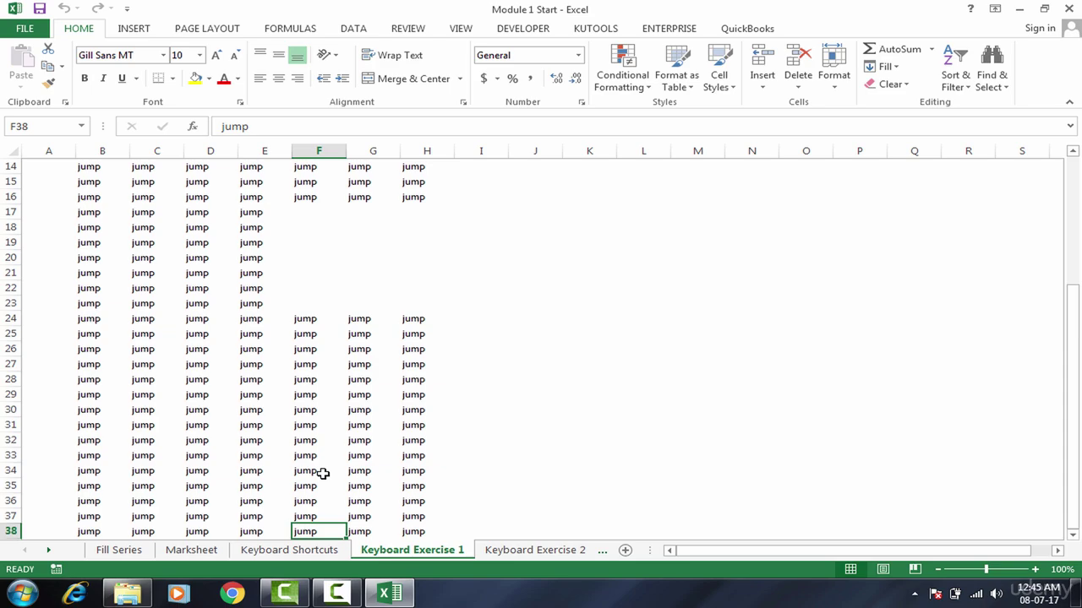
pyautogui.press('Right')
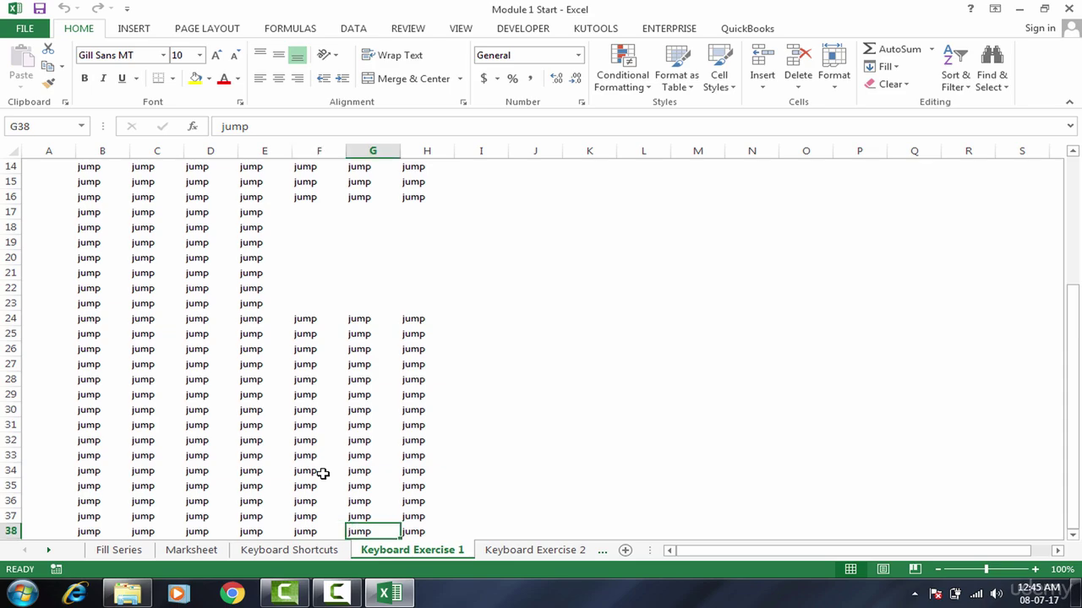
# - Jump up column G through G24 and G16 to G6, and move over to H6
pyautogui.hotkey('ctrl', 'Up')
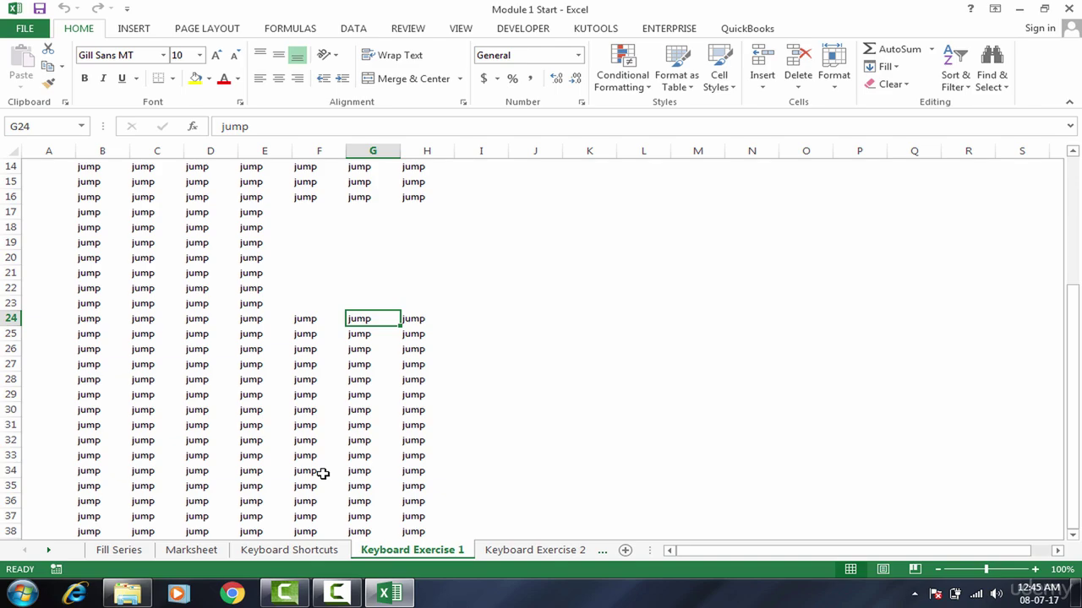
pyautogui.hotkey('ctrl', 'Up')
pyautogui.hotkey('ctrl', 'Up')
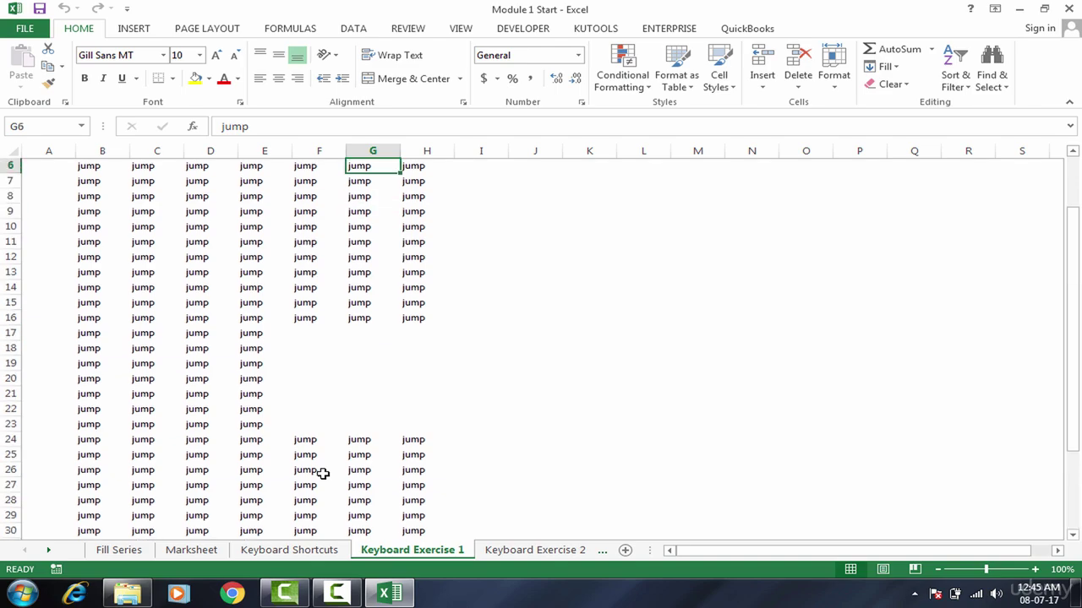
pyautogui.press('Up')
pyautogui.press('Right')
pyautogui.press('Down')
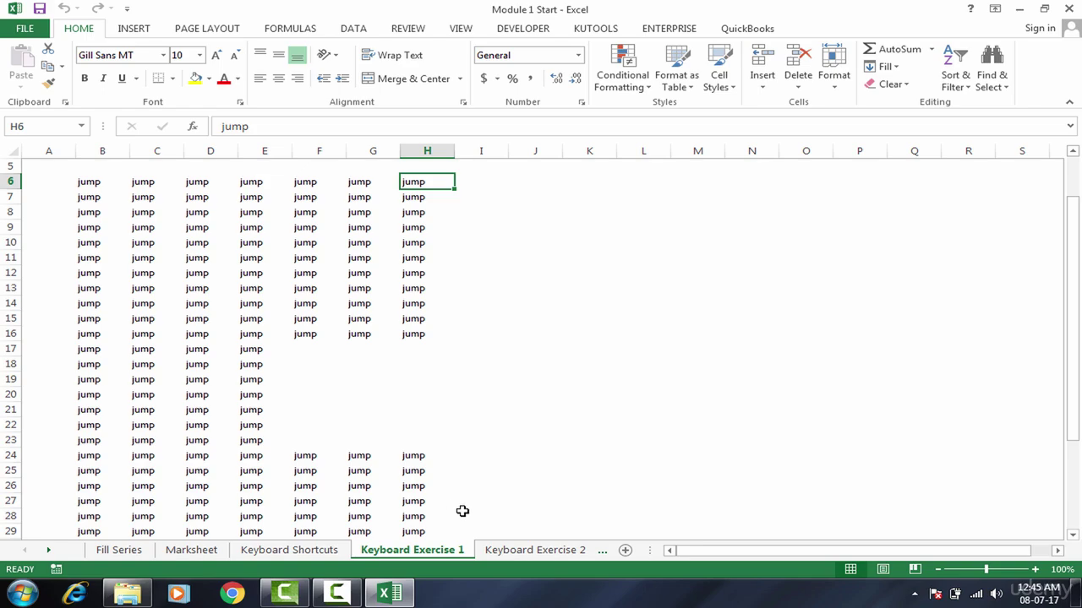
# - Open the Keyboard Exercise 2 sheet and select exercise 1's start cell, D8
pyautogui.click(545, 551)
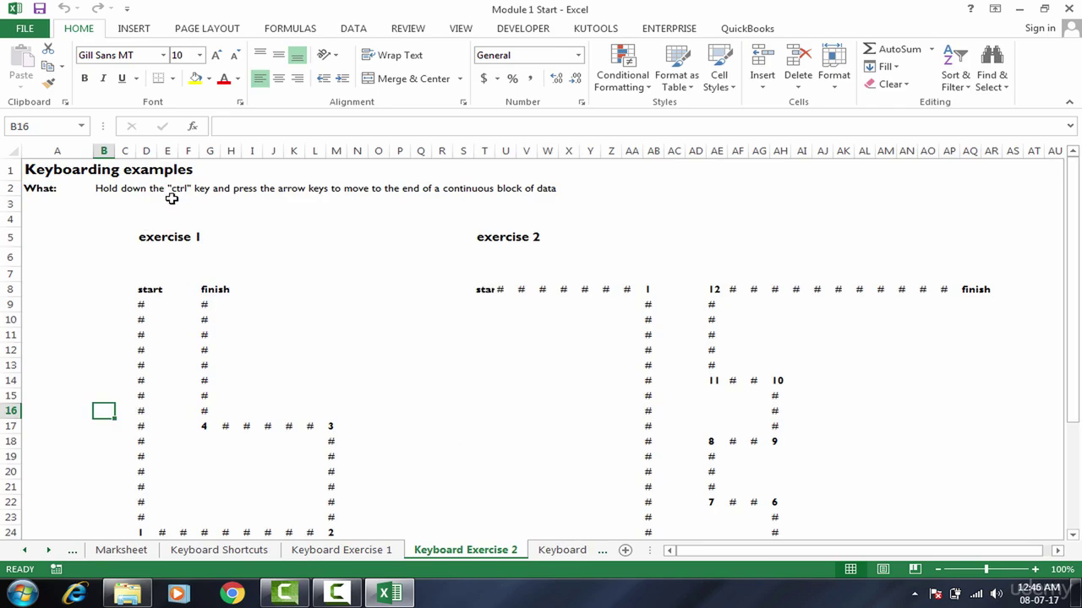
pyautogui.click(145, 293)
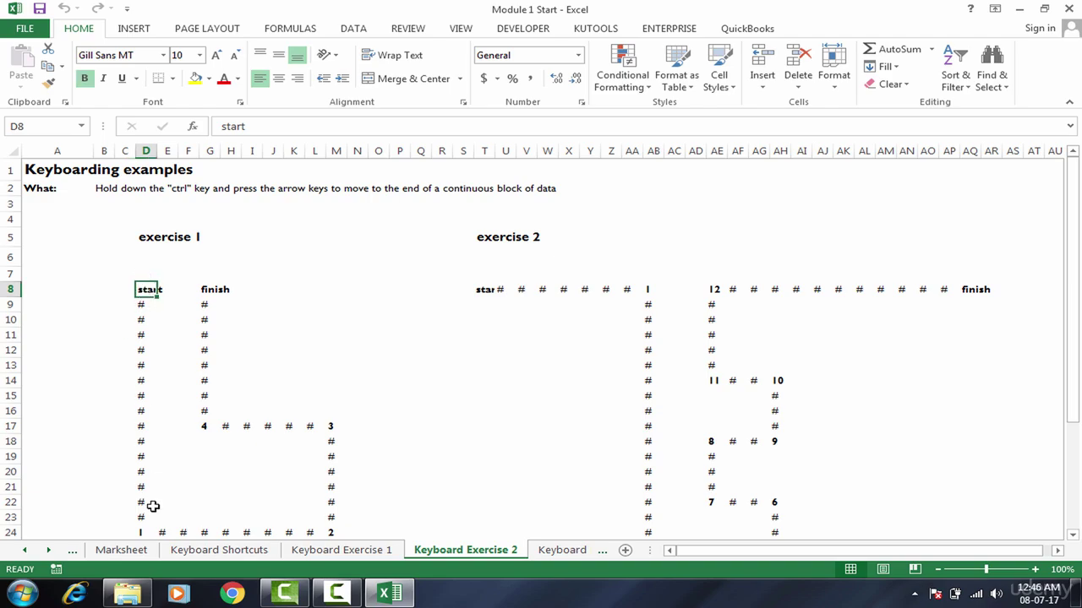
# - Move cell by cell down column D from D18 to marker 1 in D24, and back up to start cell D8
pyautogui.click(138, 442)
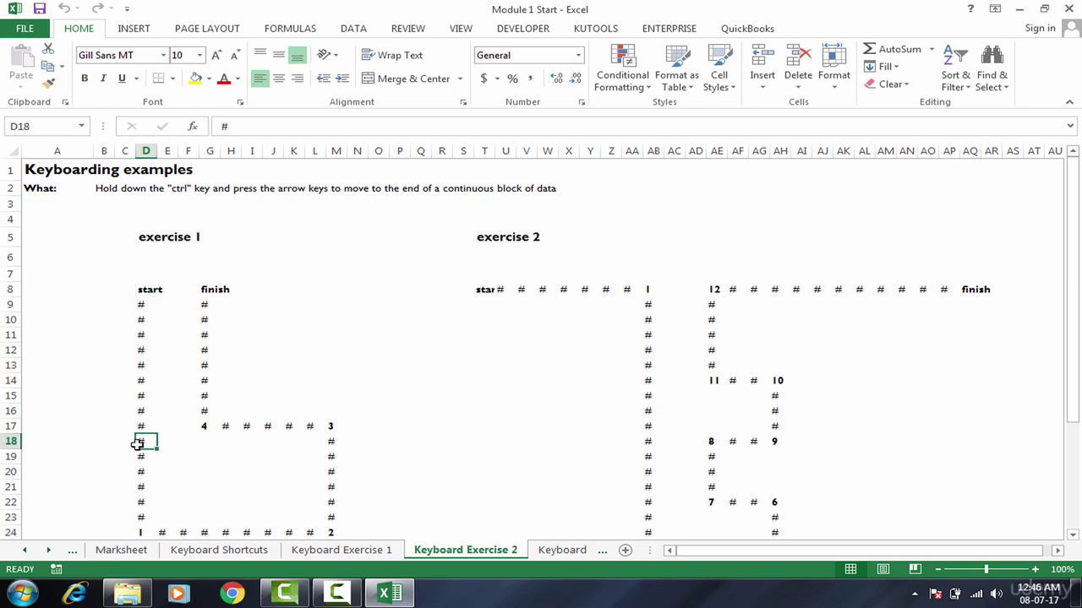
pyautogui.press('Down')
pyautogui.press('Down')
pyautogui.press('Down')
pyautogui.press('Down')
pyautogui.press('Down')
pyautogui.press('Down')
pyautogui.press('Up')
pyautogui.press('Up')
pyautogui.press('Up')
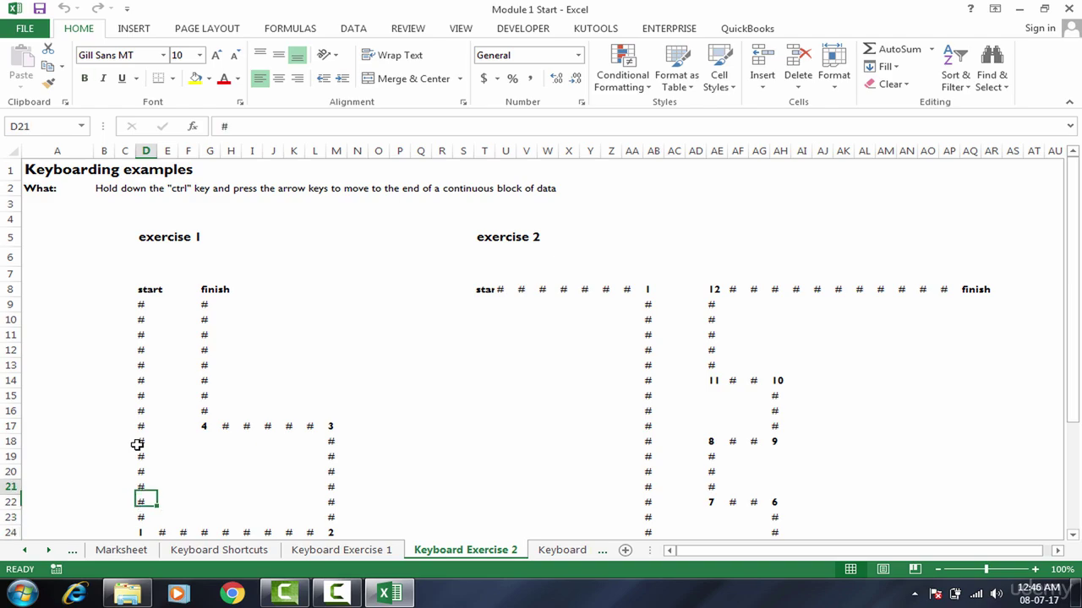
pyautogui.press('Up')
pyautogui.press('Up')
pyautogui.press('Up')
pyautogui.press('Up')
pyautogui.press('Up')
pyautogui.press('Up')
pyautogui.press('Up')
pyautogui.press('Up')
pyautogui.press('Up')
pyautogui.press('Up')
pyautogui.press('Up')
pyautogui.press('Up')
pyautogui.press('Up')
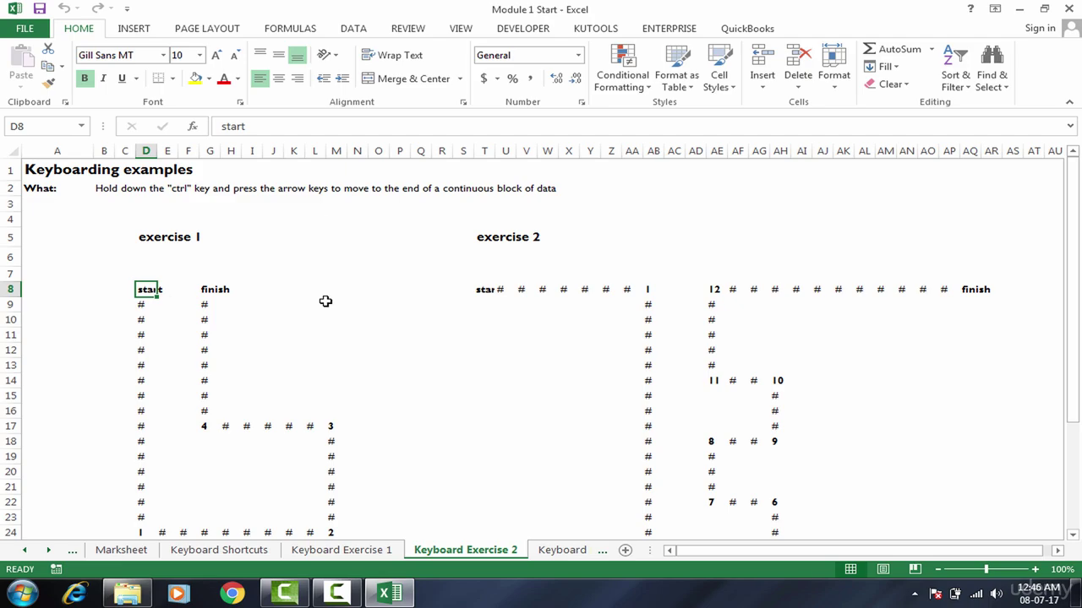
# - Jump through exercise 1's numbered corners from start cell D8 via D24, M24, M17 and G17 to the finish in G8
pyautogui.hotkey('ctrl', 'Down')
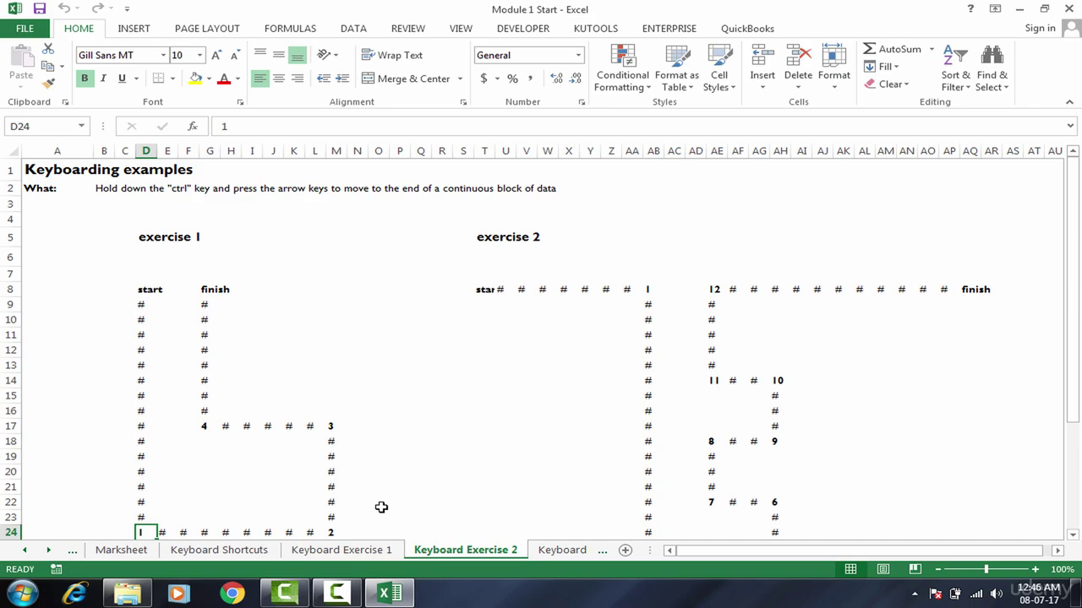
pyautogui.hotkey('ctrl', 'Right')
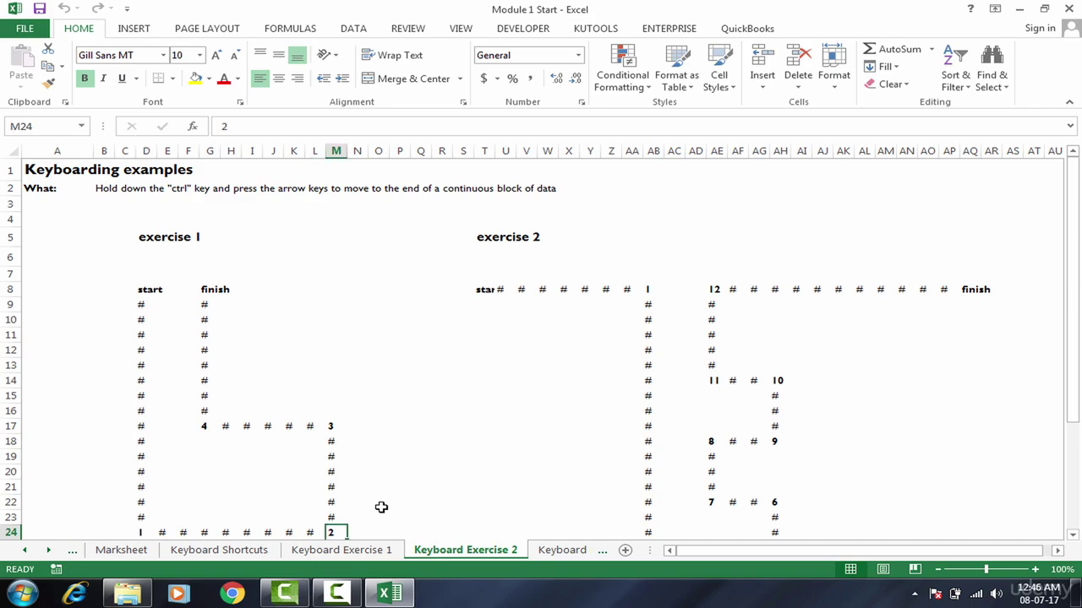
pyautogui.hotkey('ctrl', 'Up')
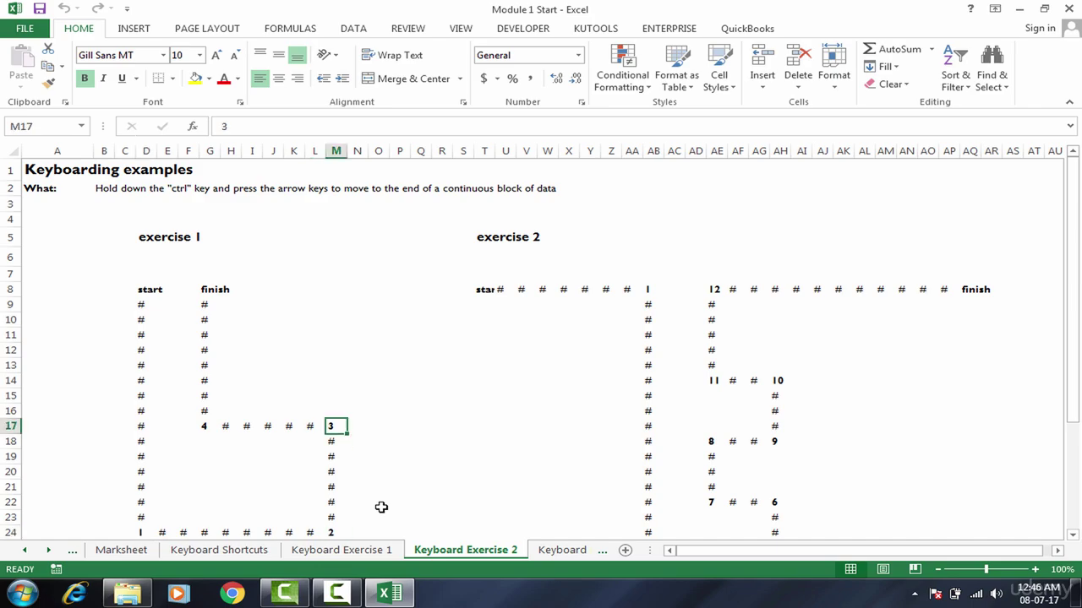
pyautogui.hotkey('ctrl', 'Left')
pyautogui.hotkey('ctrl', 'Up')
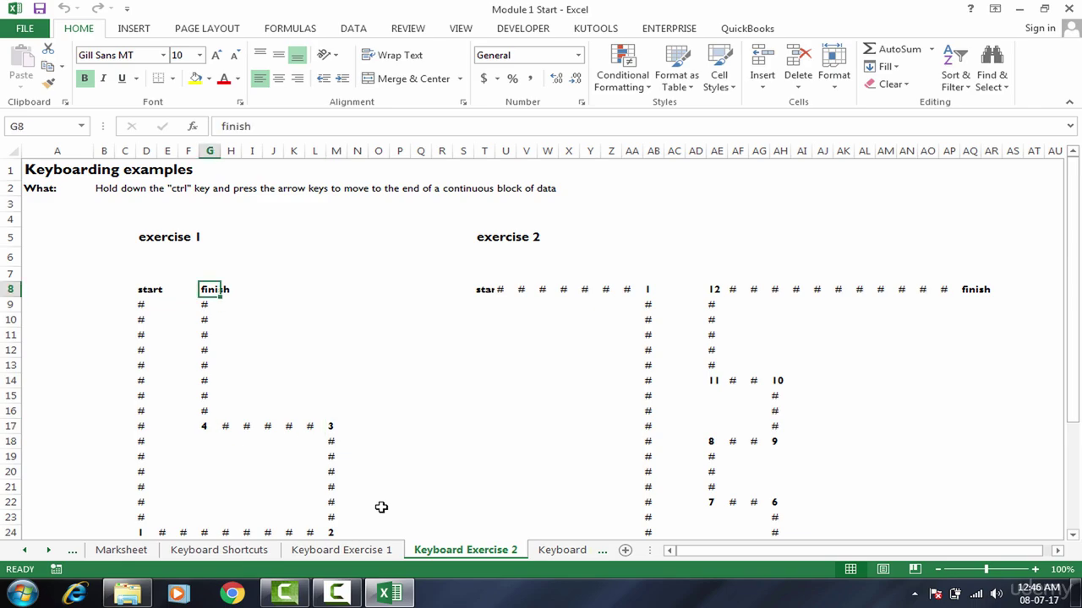
# - Move cell by cell along row 8 from G8 to exercise 2's start cell, T8
pyautogui.press('Right')
pyautogui.press('Right')
pyautogui.press('Right')
pyautogui.press('Right')
pyautogui.press('Right')
pyautogui.press('Right')
pyautogui.press('Right')
pyautogui.press('Right')
pyautogui.press('Right')
pyautogui.press('Right')
pyautogui.press('Right')
pyautogui.press('Right')
pyautogui.press('Right')
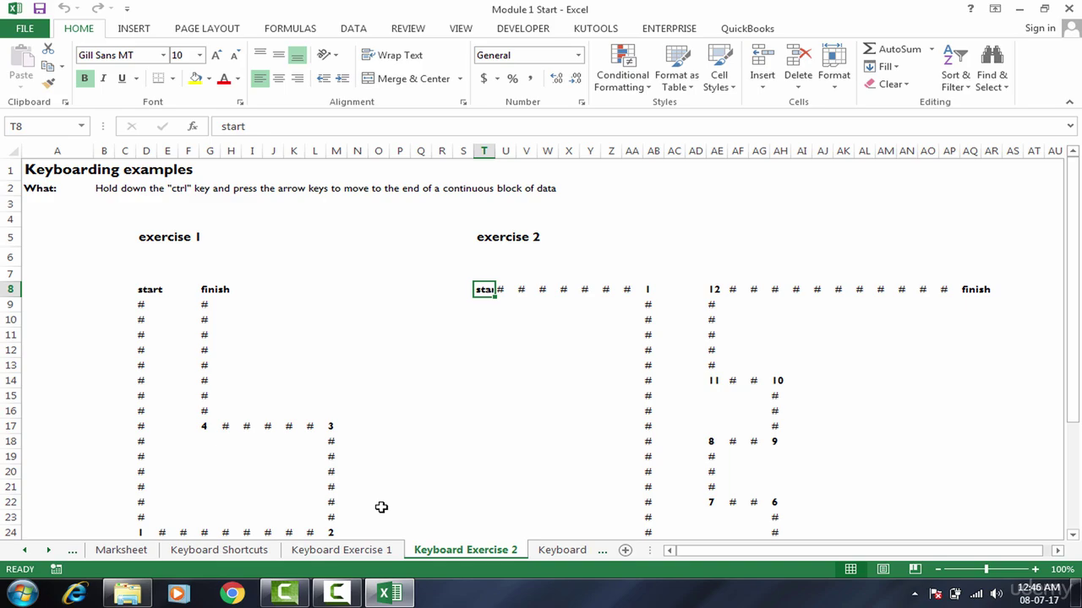
# - Jump through exercise 2's markers 1 to 6, from T8 via AB8, AB35, S35, S26 and AH26 to AH22
pyautogui.hotkey('ctrl', 'Right')
pyautogui.hotkey('ctrl', 'Down')
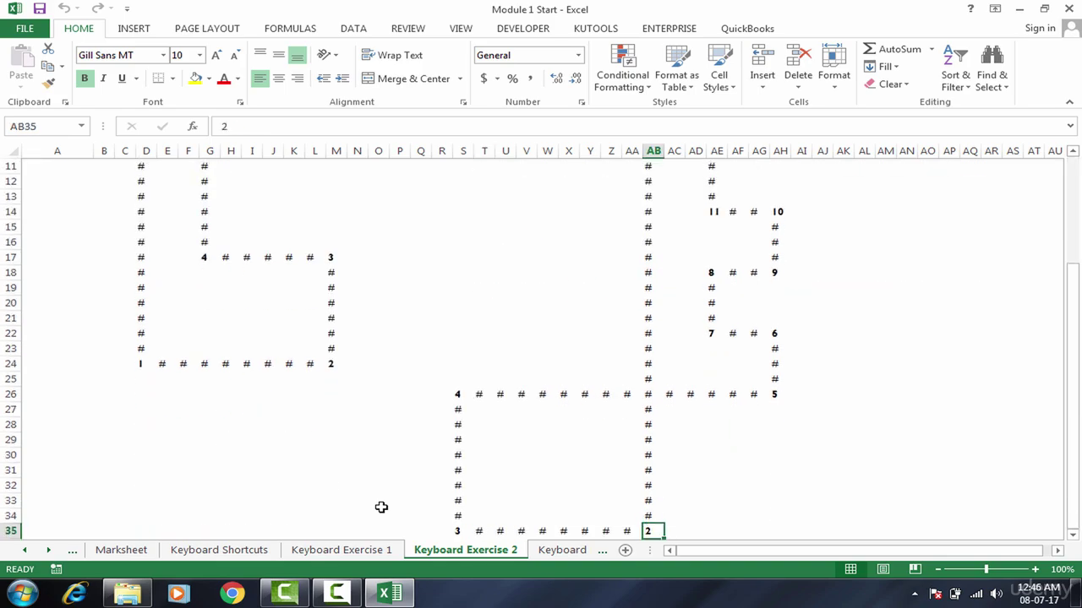
pyautogui.hotkey('ctrl', 'Left')
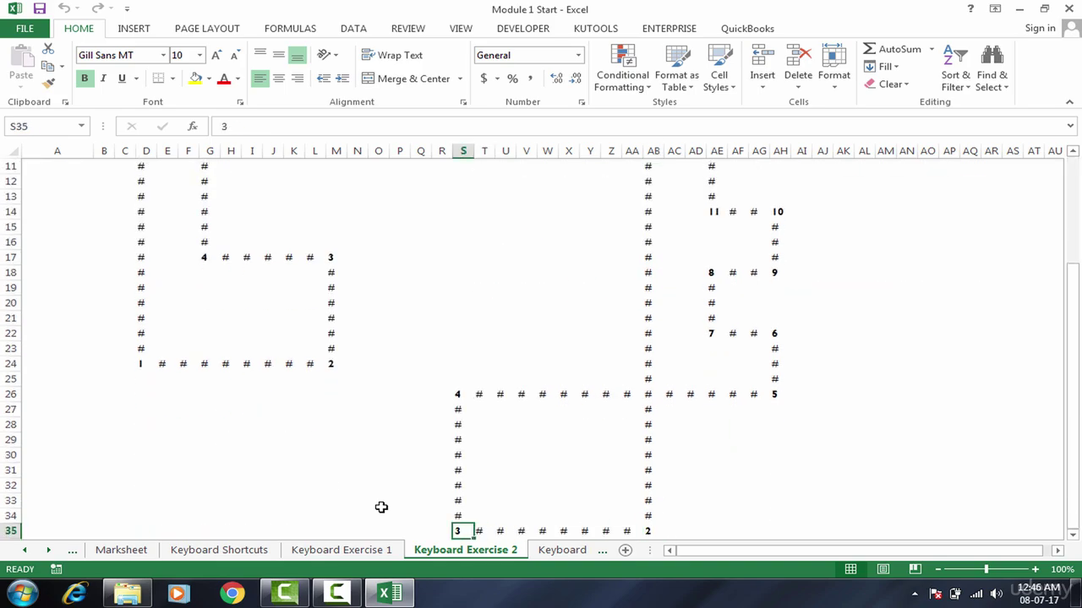
pyautogui.hotkey('ctrl', 'Up')
pyautogui.hotkey('ctrl', 'Right')
pyautogui.hotkey('ctrl', 'Up')
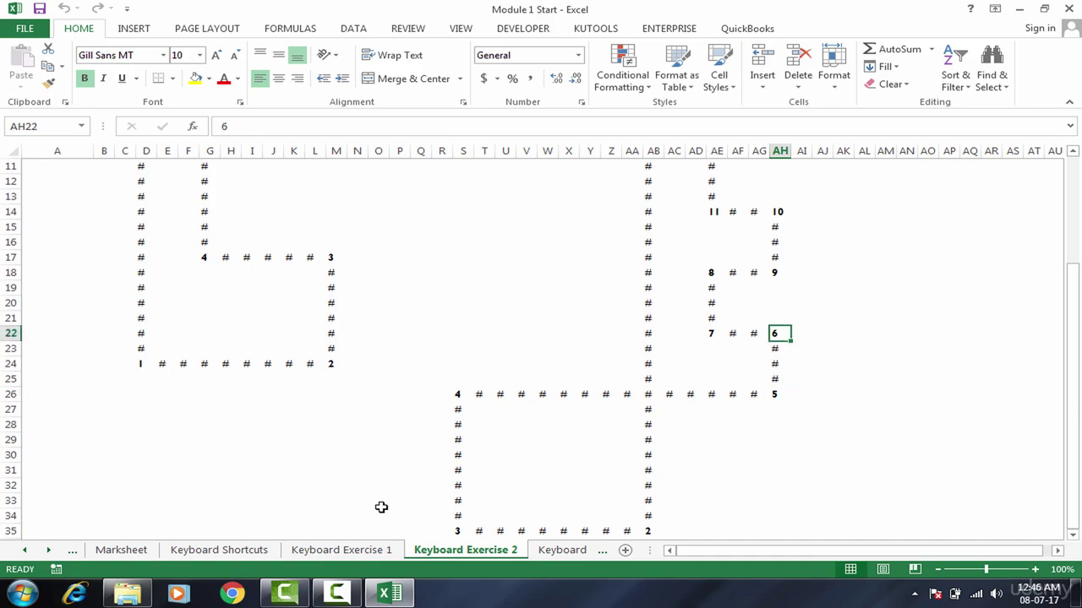
# - Jump through exercise 2's markers 7 to 12 via AE22, AE18, AH18, AH14, AE14 and AE8 to the finish in AQ8
pyautogui.hotkey('ctrl', 'Left')
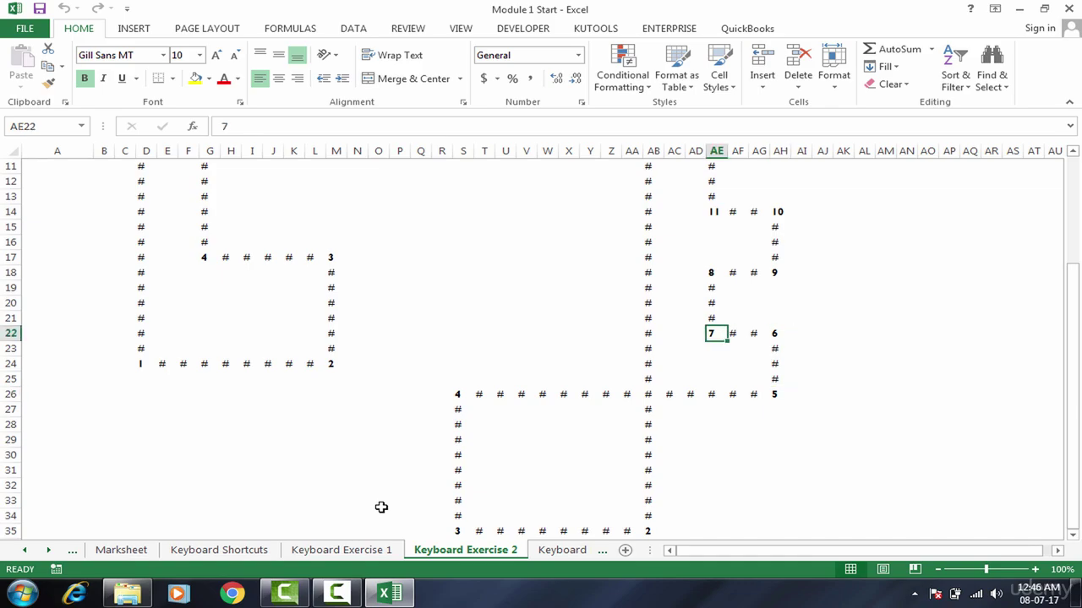
pyautogui.hotkey('ctrl', 'Up')
pyautogui.hotkey('ctrl', 'Right')
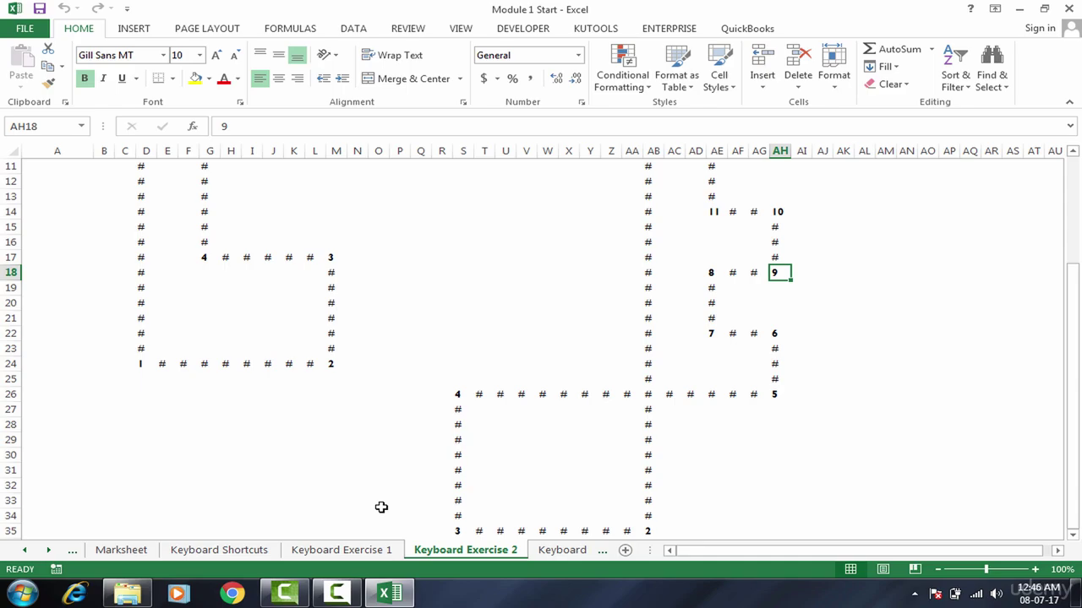
pyautogui.hotkey('ctrl', 'Up')
pyautogui.hotkey('ctrl', 'Left')
pyautogui.hotkey('ctrl', 'Up')
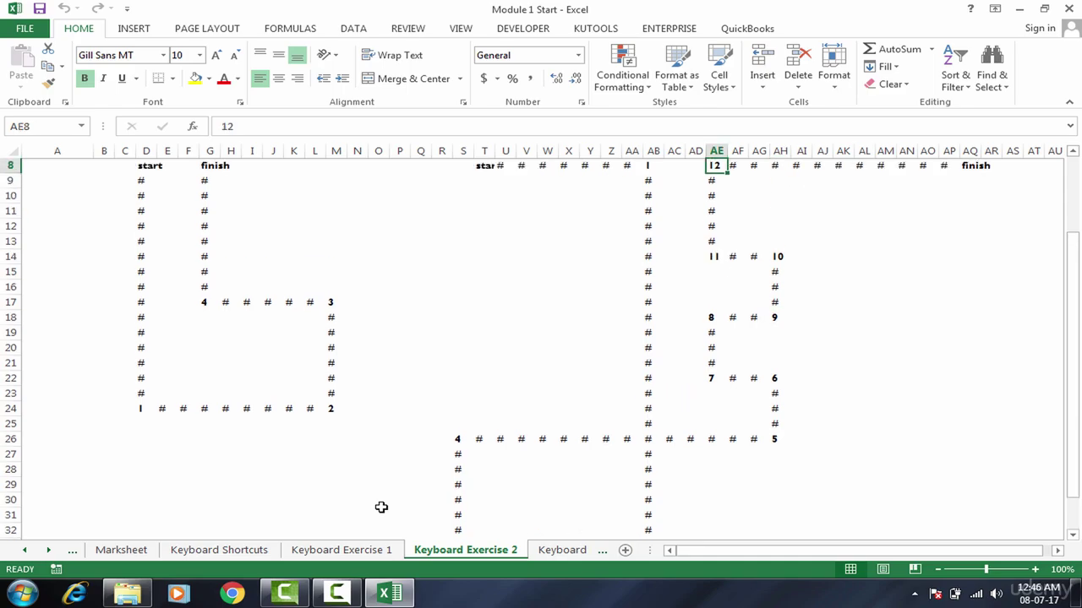
pyautogui.hotkey('ctrl', 'Right')
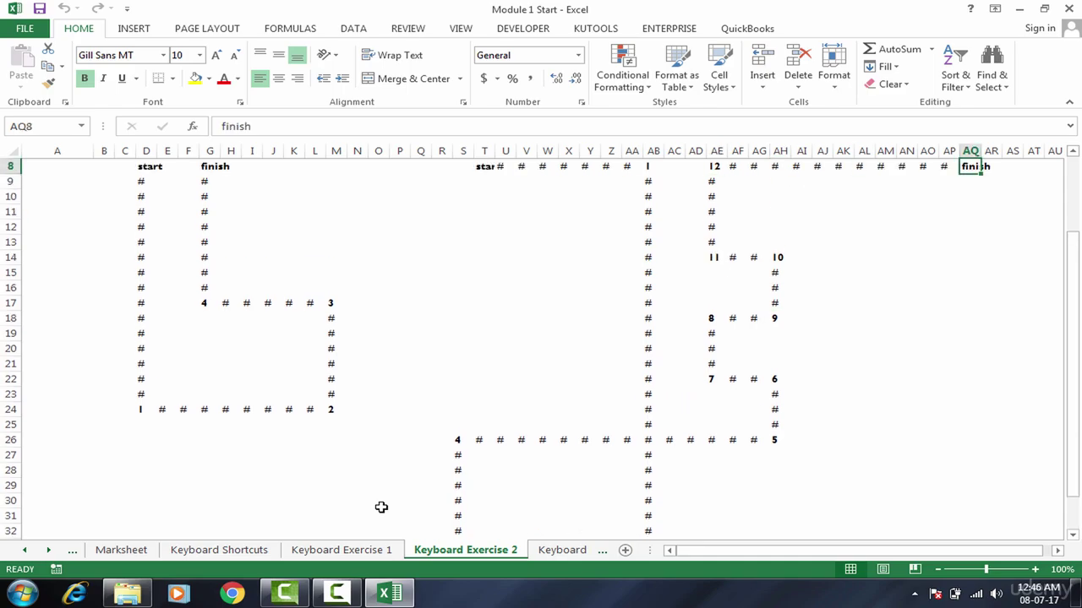
# - Move up from AQ8 to row 5 and cell by cell along that row to A5
pyautogui.press('Up')
pyautogui.press('Up')
pyautogui.press('Up')
pyautogui.press('Left')
pyautogui.press('Left')
pyautogui.press('Left')
pyautogui.press('Left')
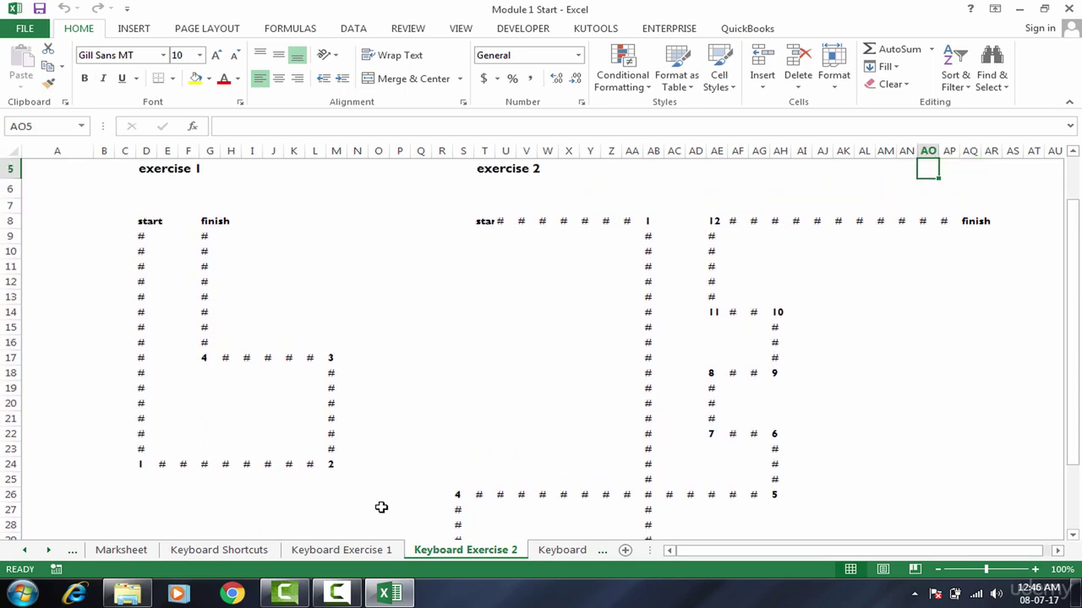
pyautogui.press('Left')
pyautogui.press('Left')
pyautogui.press('Left')
pyautogui.press('Left')
pyautogui.press('Left')
pyautogui.press('Left')
pyautogui.press('Left')
pyautogui.press('Left')
pyautogui.press('Left')
pyautogui.press('Left')
pyautogui.press('Left')
pyautogui.press('Left')
pyautogui.press('Left')
pyautogui.press('Left')
pyautogui.press('Left')
pyautogui.press('Left')
pyautogui.press('Left')
pyautogui.press('Left')
pyautogui.press('Left')
pyautogui.press('Left')
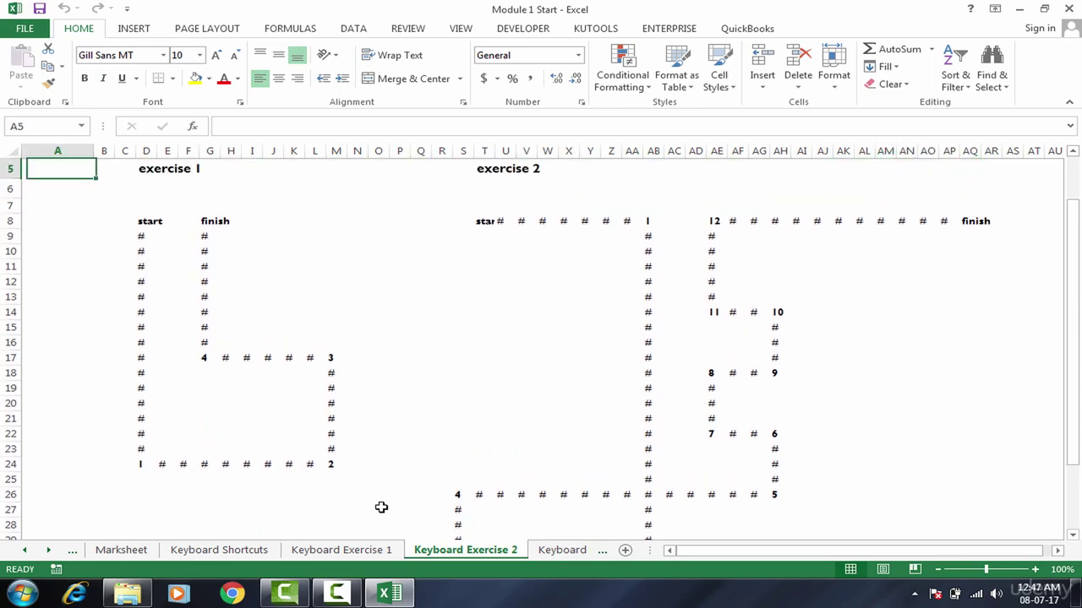
# - Move up column A to the top of the sheet and settle on A2, the "What:" label
pyautogui.press('Up')
pyautogui.press('Up')
pyautogui.press('Up')
pyautogui.press('Up')
pyautogui.press('Down')
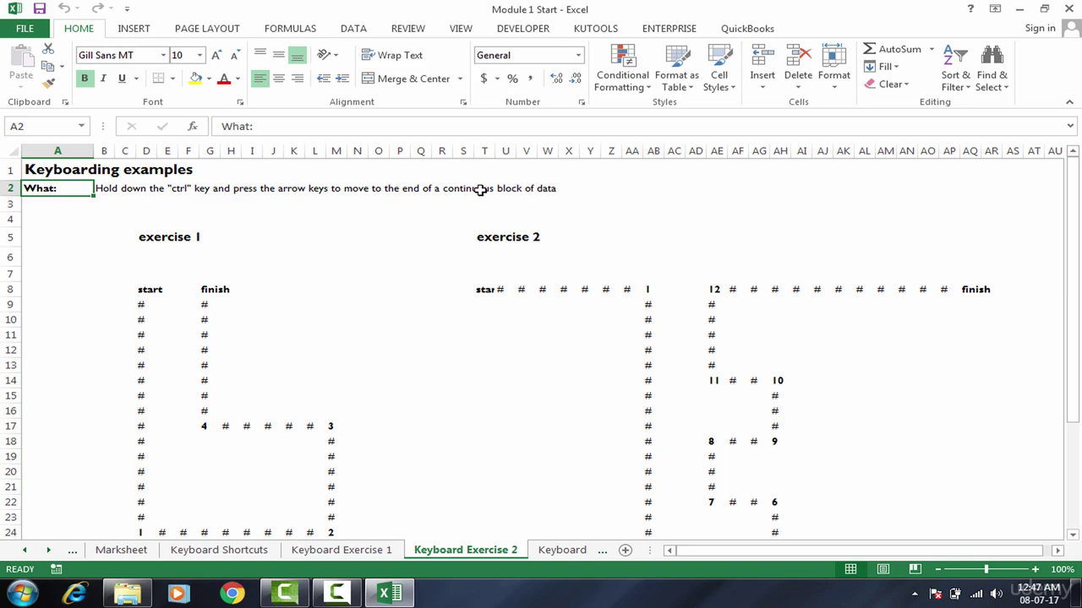
# - Return to the Keyboard Exercise 1 sheet and select cells around the gap in column F, ending on F16
pyautogui.click(336, 550)
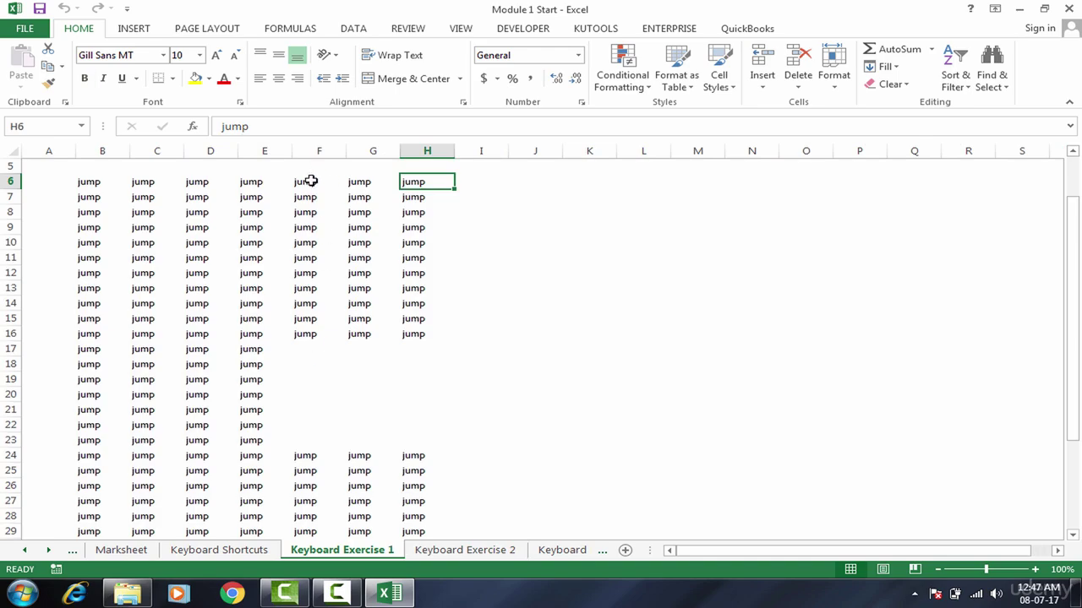
pyautogui.click(308, 341)
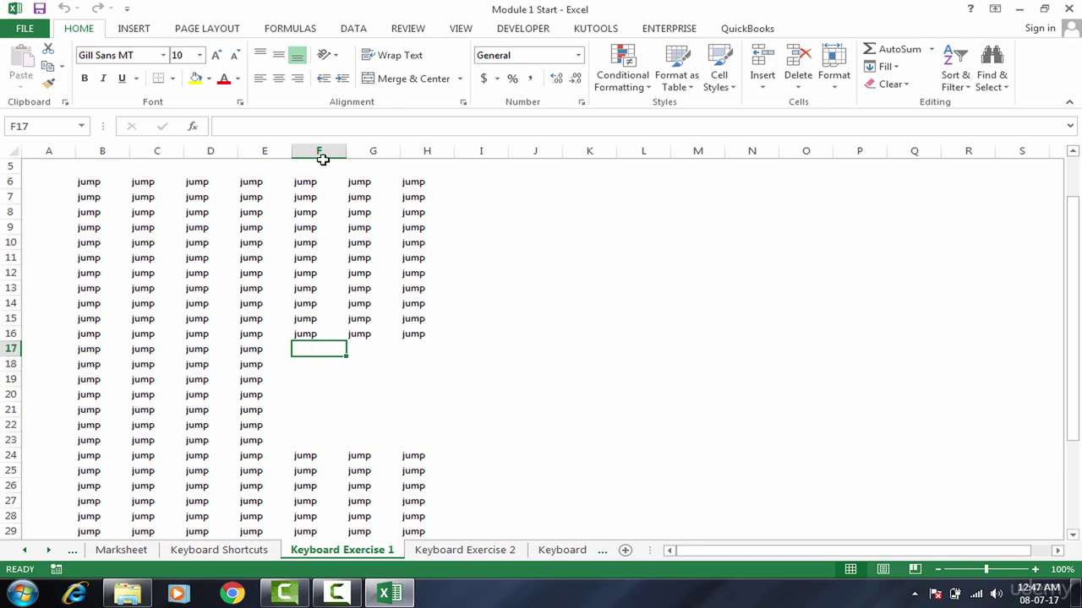
pyautogui.moveTo(314, 197); pyautogui.dragTo(307, 387)
pyautogui.click(320, 292)
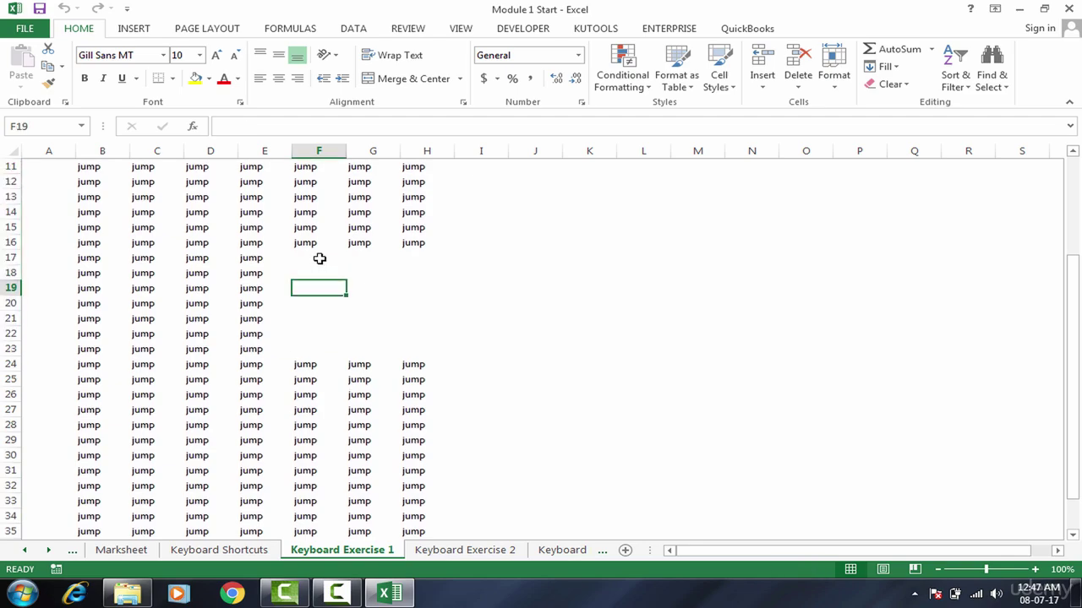
pyautogui.click(319, 258)
pyautogui.click(321, 228)
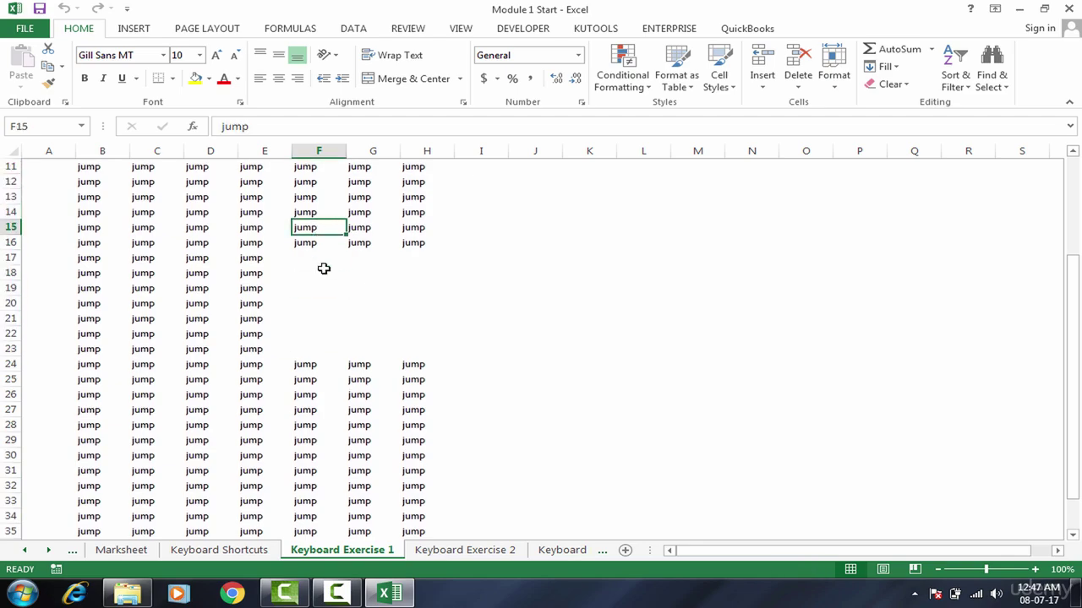
pyautogui.click(314, 242)
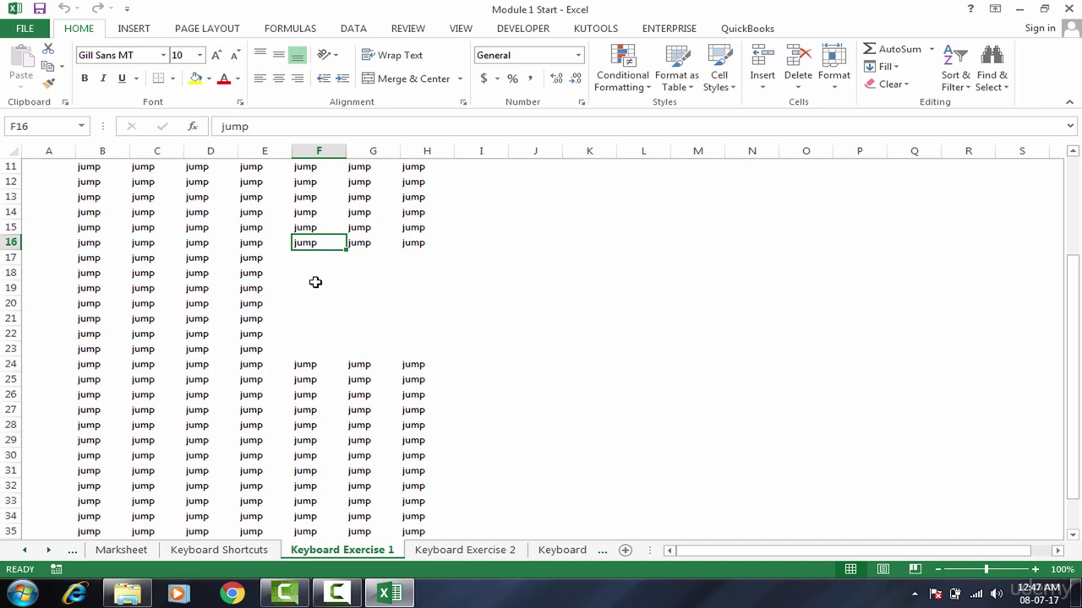
# - Jump up column F from the end of its first data block and settle on F6
pyautogui.press('Up')
pyautogui.hotkey('ctrl', 'Up')
pyautogui.press('Down')
pyautogui.press('Up')
pyautogui.press('Up')
pyautogui.press('Up')
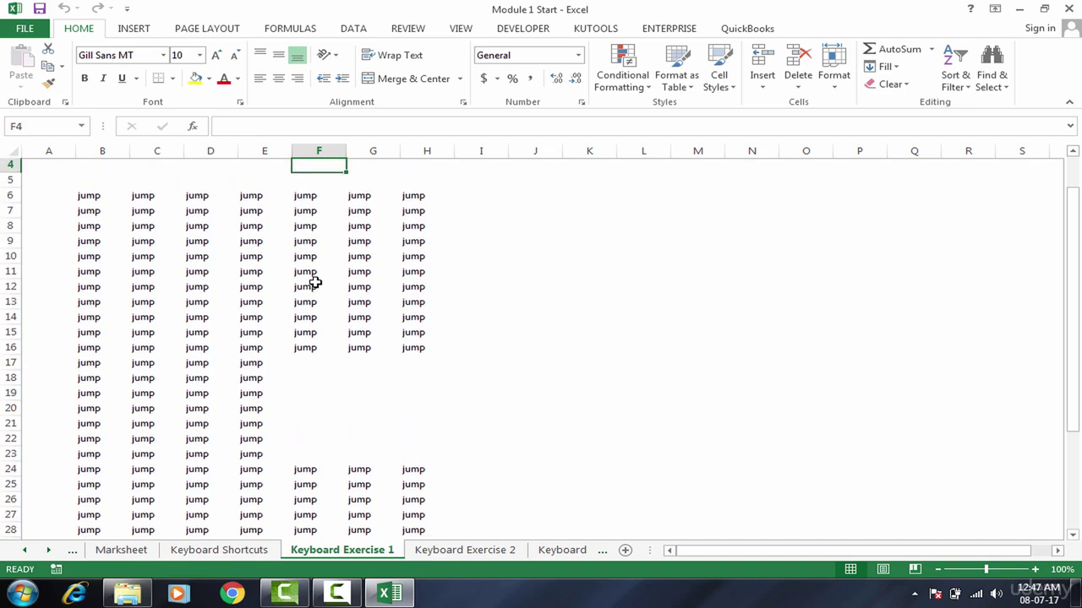
pyautogui.press('Down')
pyautogui.press('Down')
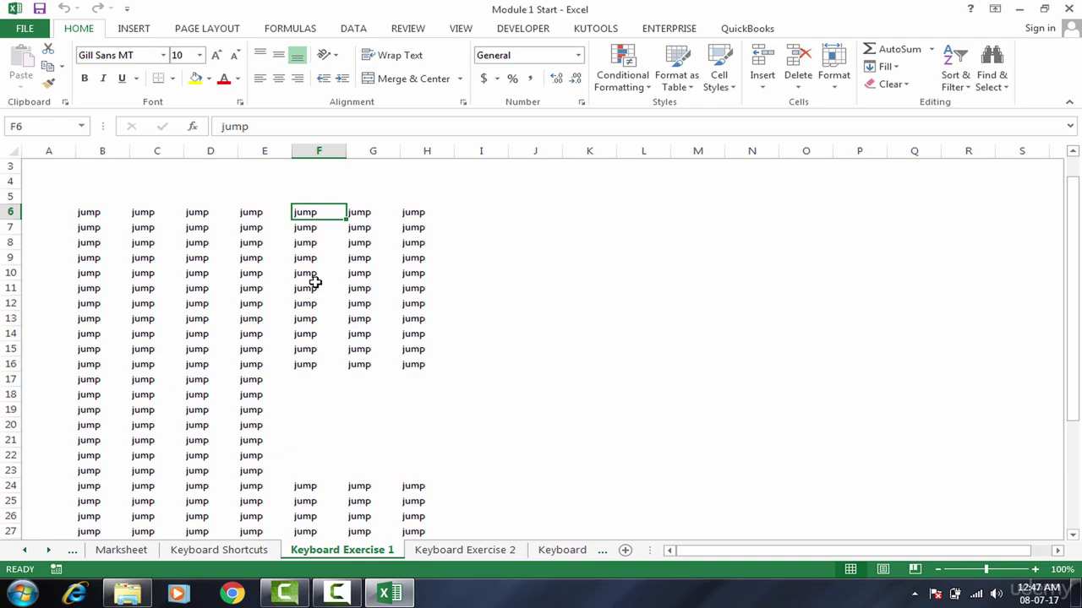
# - Extend the selection from F6 down to F16 and on across the gap to F24
pyautogui.hotkey('ctrl', 'shift', 'Down')
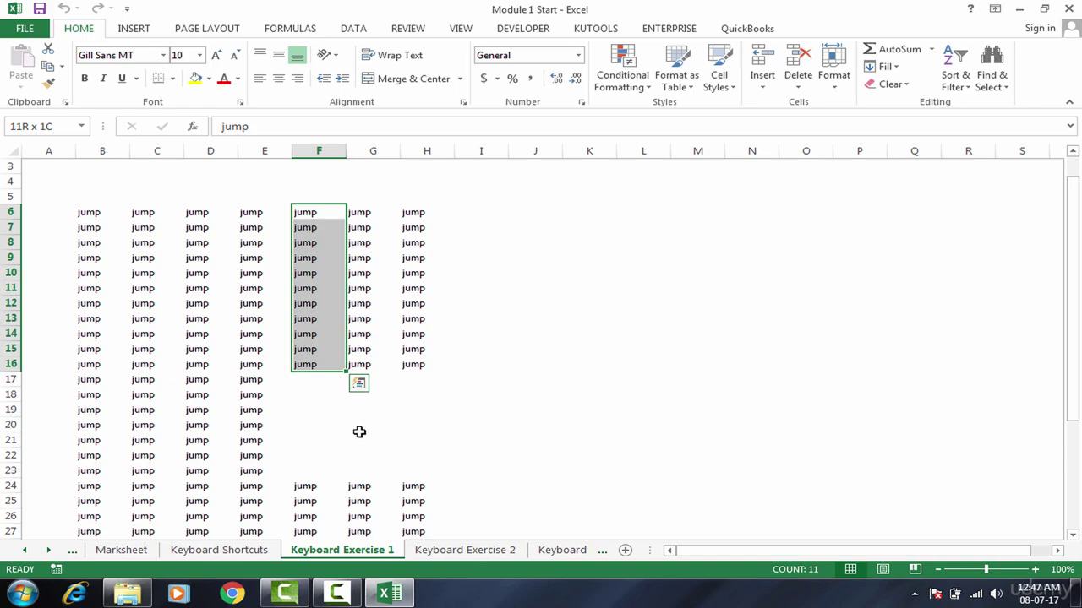
pyautogui.hotkey('ctrl', 'shift', 'Down')
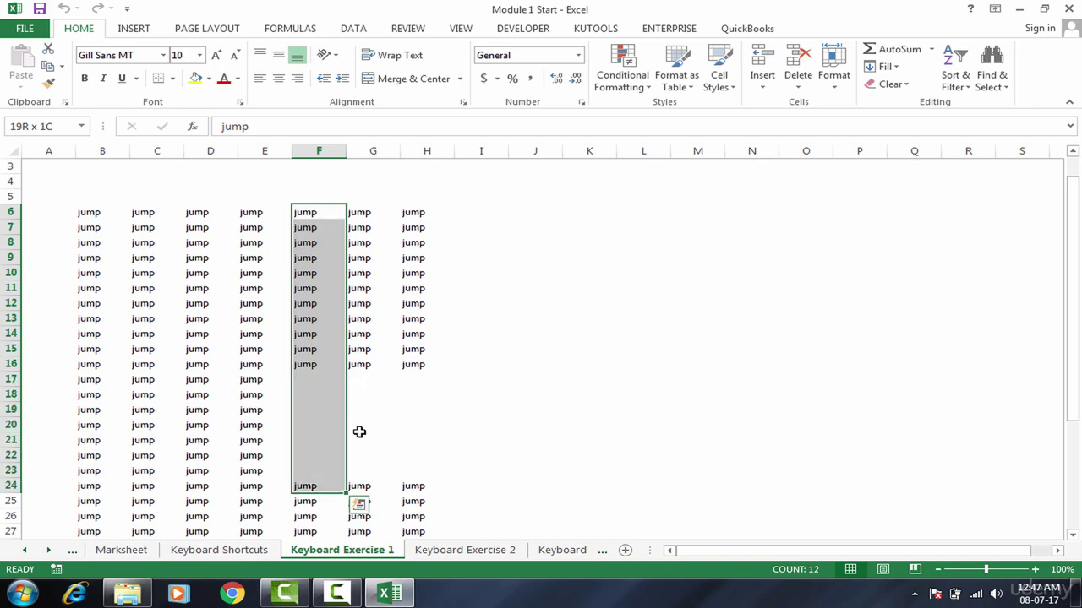
# - Extend the column F selection from row 24 down to F38
pyautogui.hotkey('shift', 'Down')
pyautogui.hotkey('shift', 'Down')
pyautogui.hotkey('shift', 'Down')
pyautogui.hotkey('shift', 'Down')
pyautogui.hotkey('shift', 'Down')
pyautogui.hotkey('shift', 'Down')
pyautogui.hotkey('shift', 'Down')
pyautogui.hotkey('shift', 'Down')
pyautogui.hotkey('shift', 'Down')
pyautogui.hotkey('shift', 'Down')
pyautogui.hotkey('shift', 'Down')
pyautogui.hotkey('shift', 'Down')
pyautogui.hotkey('shift', 'Down')
pyautogui.hotkey('shift', 'Down')
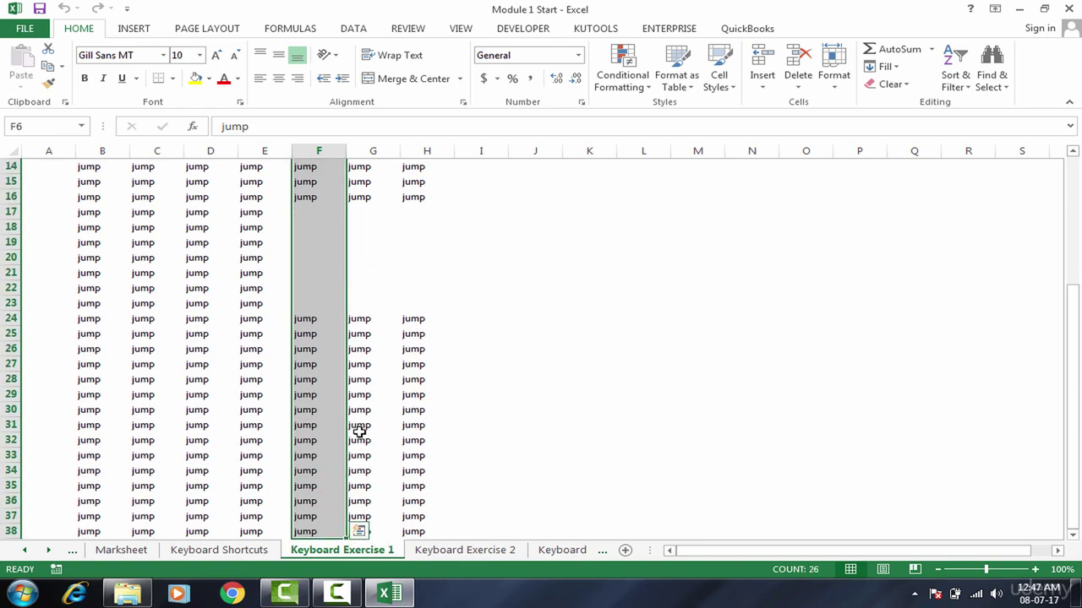
# - Replace all blank cells in the column F selection with "not available" using Find and Replace
pyautogui.hotkey('ctrl', 'f')
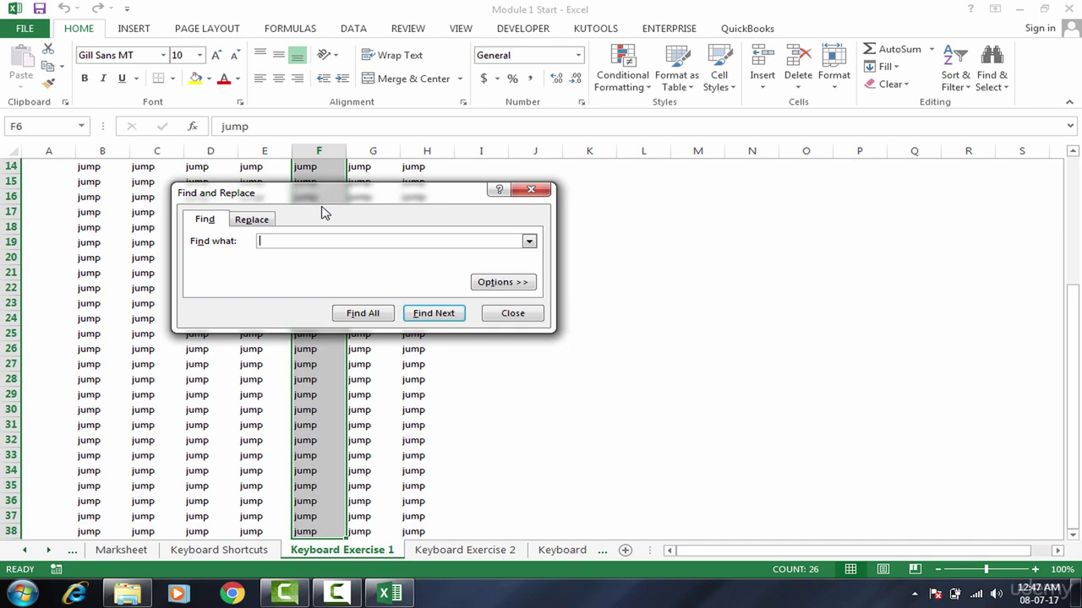
pyautogui.moveTo(326, 200); pyautogui.dragTo(569, 170)
pyautogui.click(499, 190)
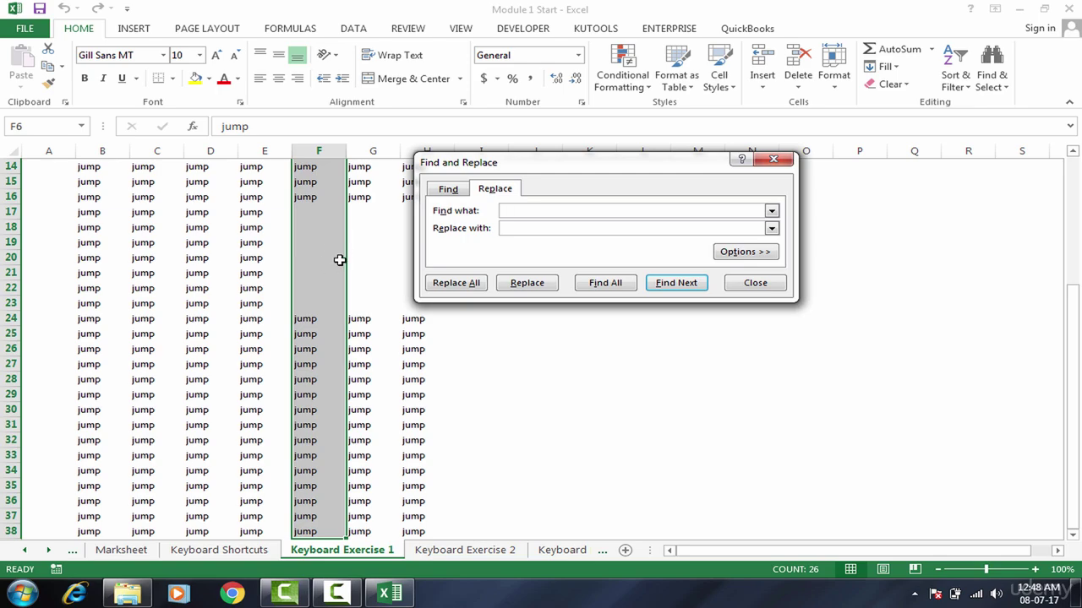
pyautogui.click(502, 210)
pyautogui.click(449, 191)
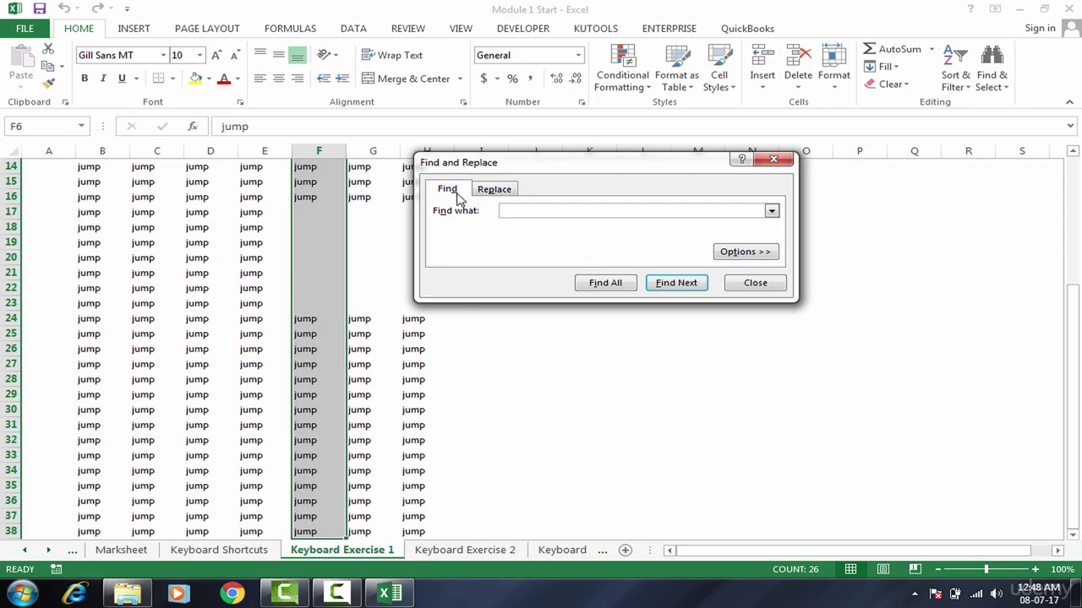
pyautogui.click(497, 193)
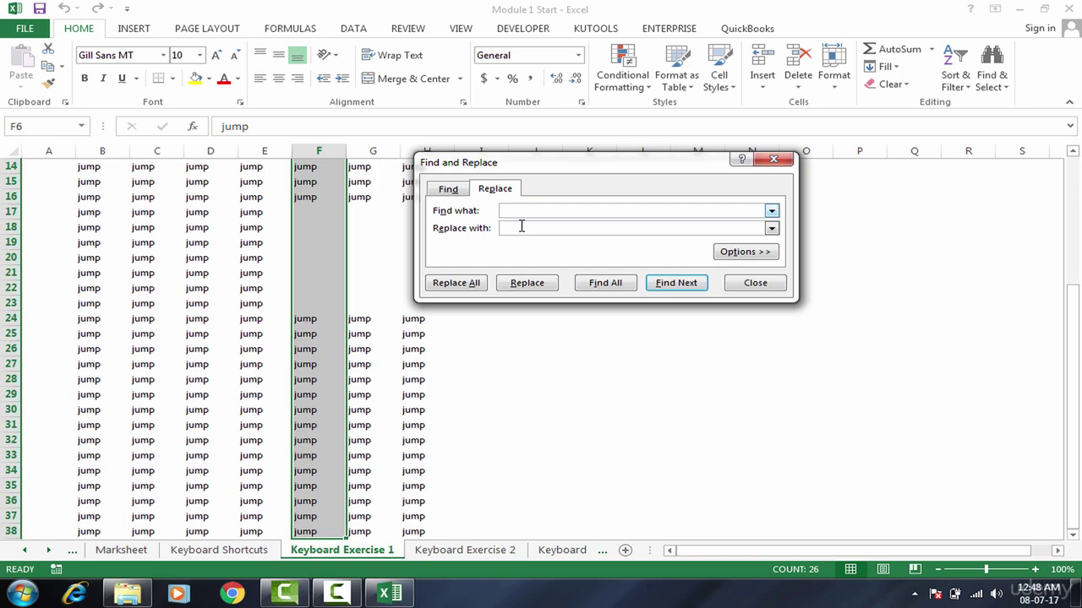
pyautogui.click(513, 227)
pyautogui.click(460, 284)
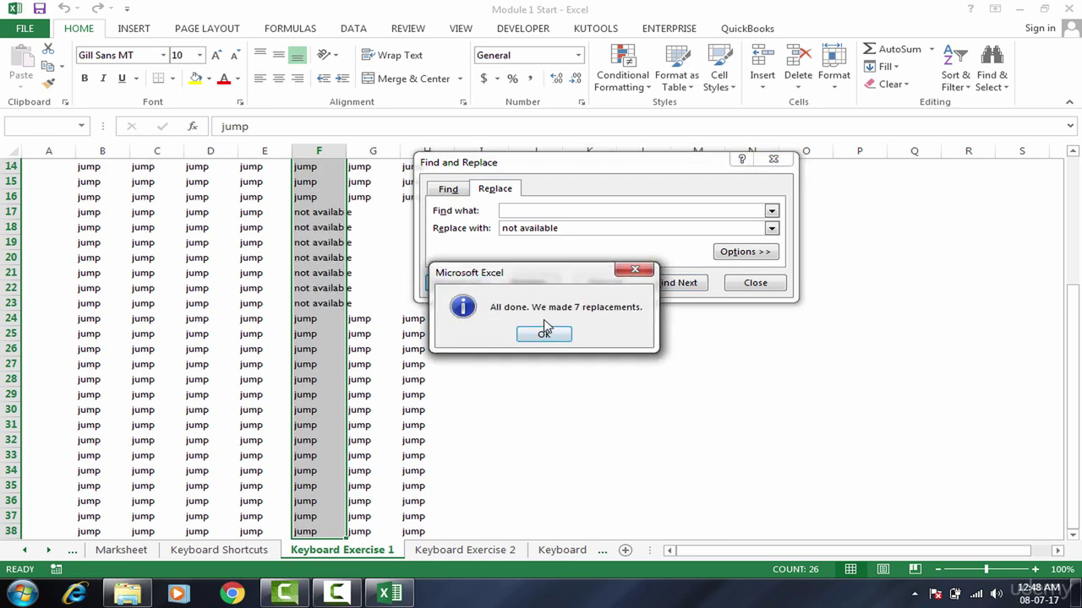
pyautogui.click(544, 333)
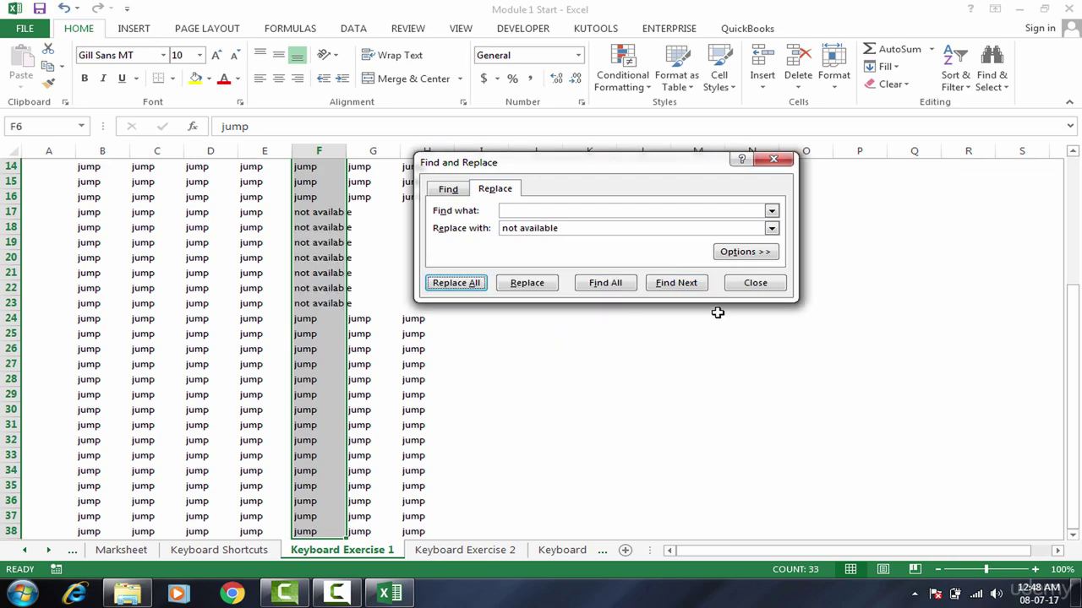
pyautogui.click(756, 287)
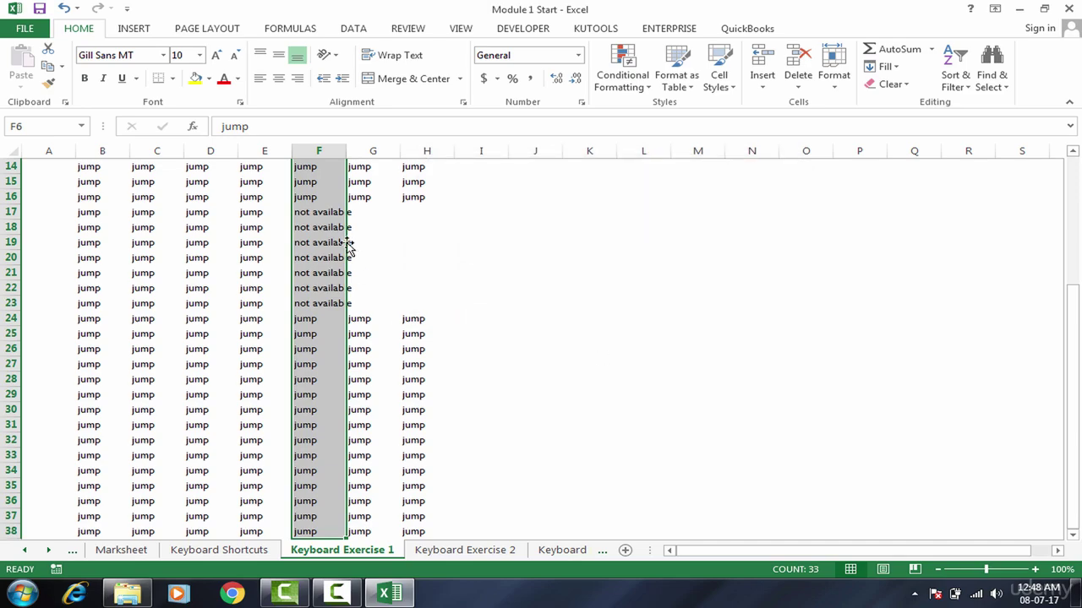
# - Examine the "not available" entries in F17:F23, the surrounding column F cells and the empty cells beside them
pyautogui.click(326, 227)
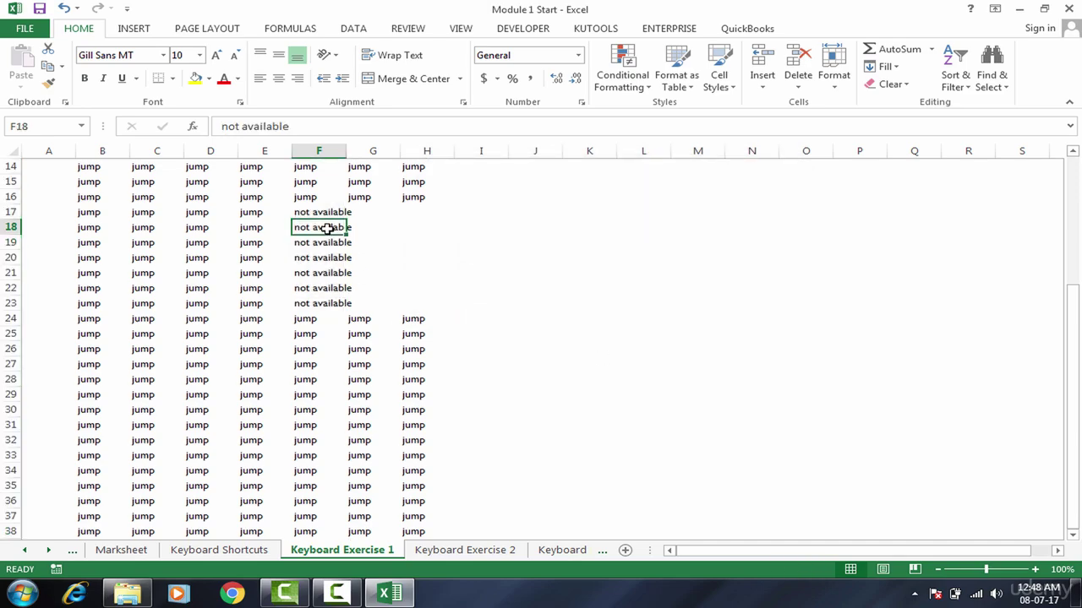
pyautogui.click(326, 180)
pyautogui.press('Up')
pyautogui.press('Up')
pyautogui.press('Up')
pyautogui.press('Up')
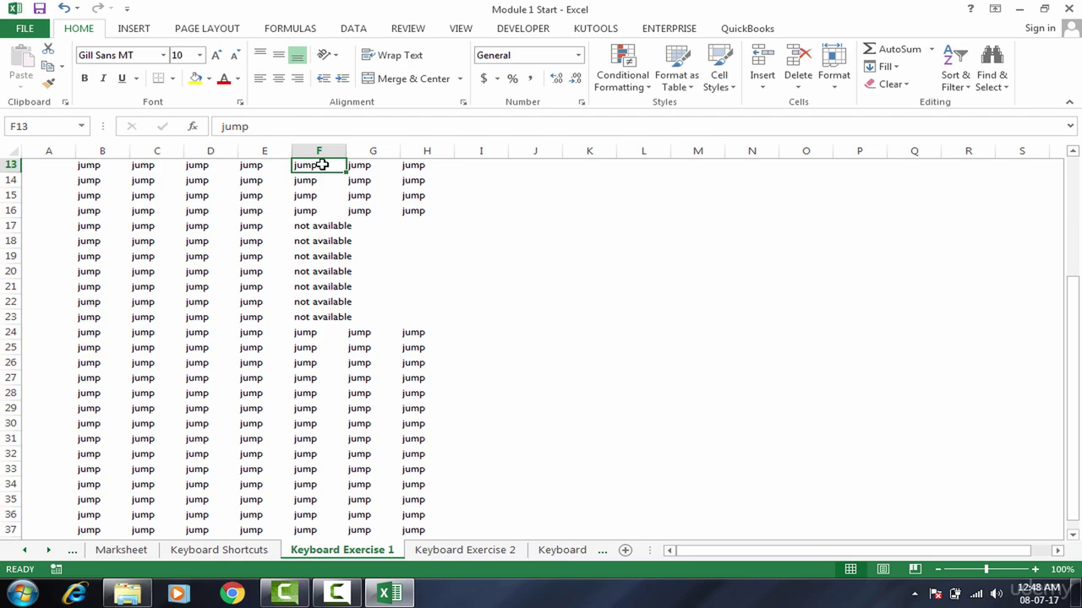
pyautogui.moveTo(320, 166); pyautogui.dragTo(318, 502)
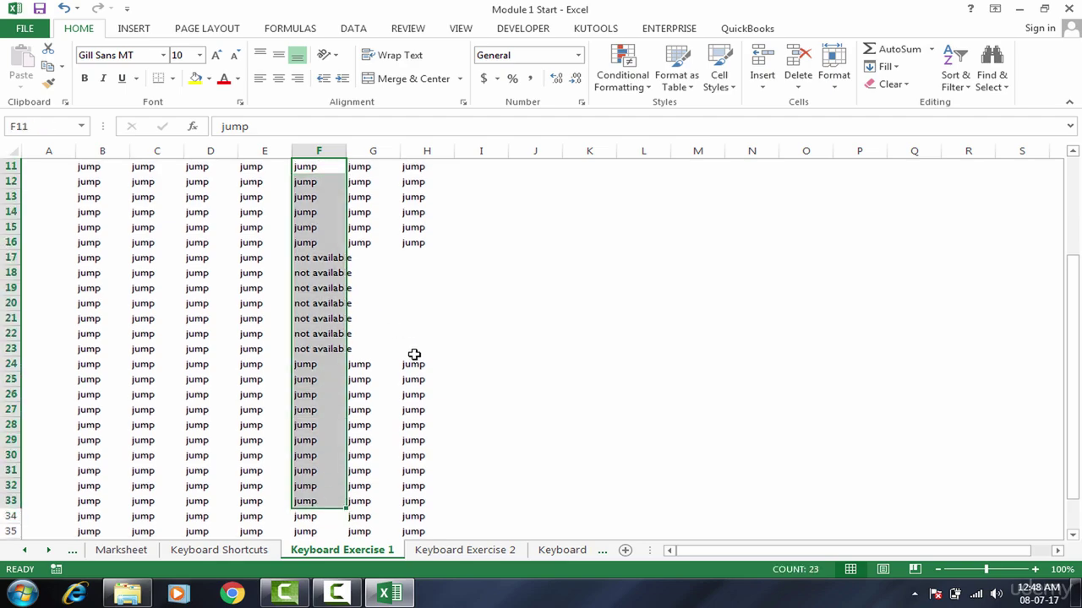
pyautogui.click(362, 288)
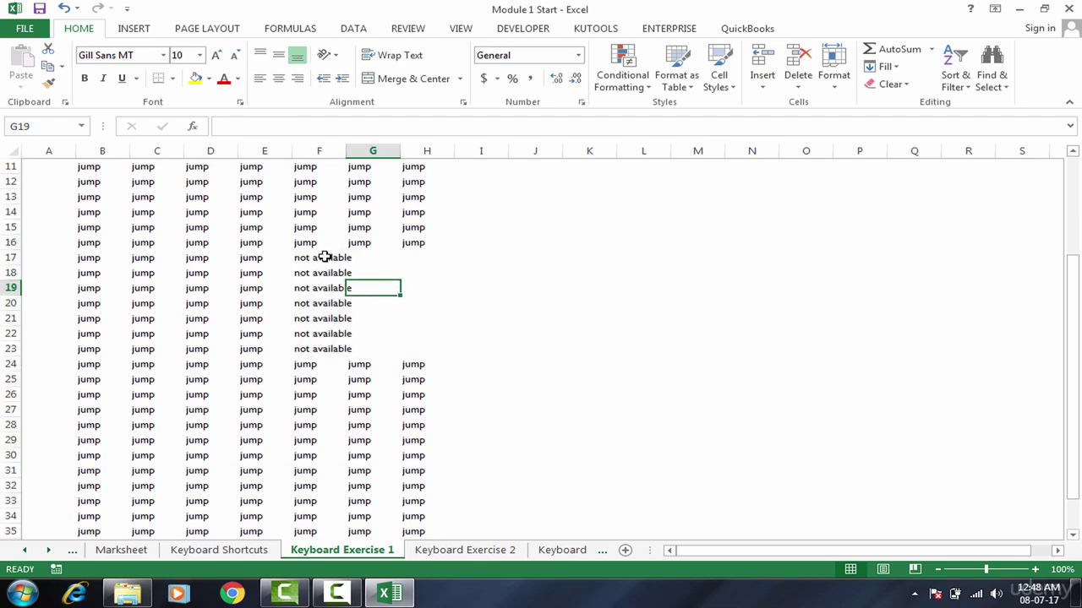
pyautogui.click(324, 257)
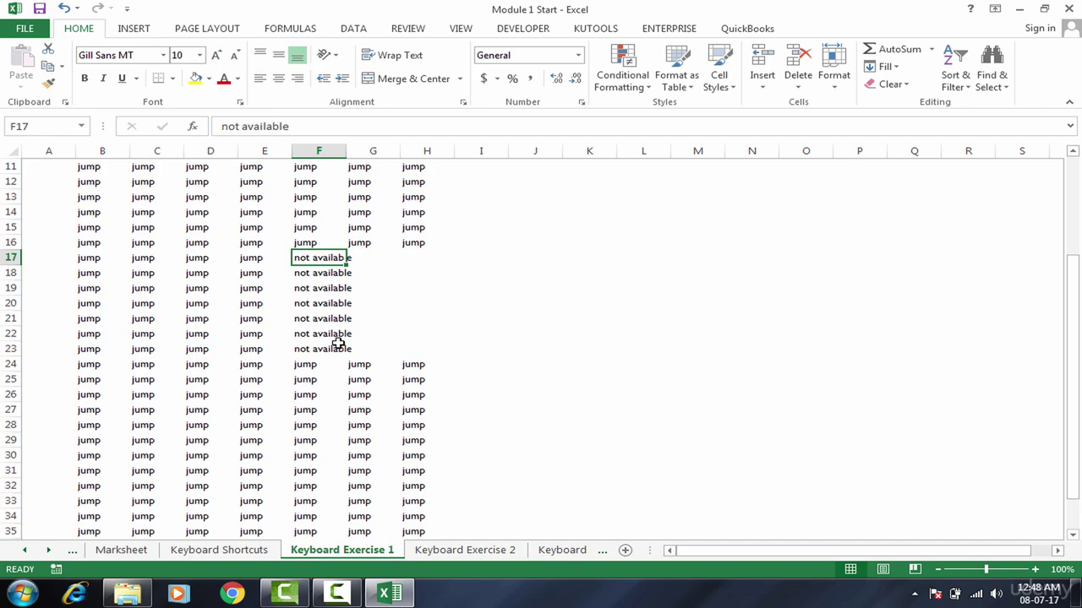
pyautogui.click(381, 272)
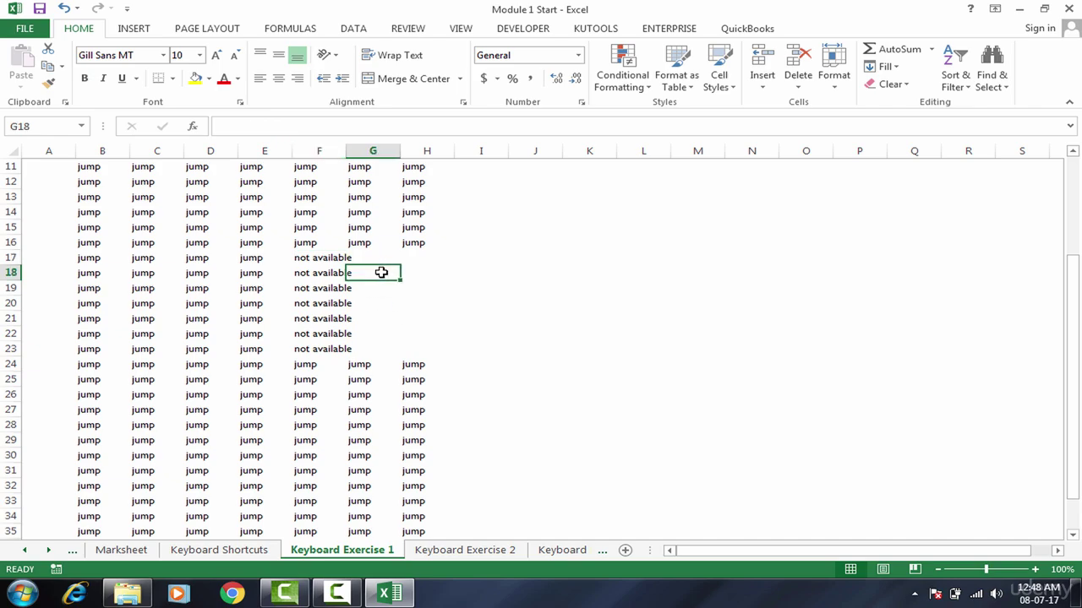
pyautogui.click(524, 245)
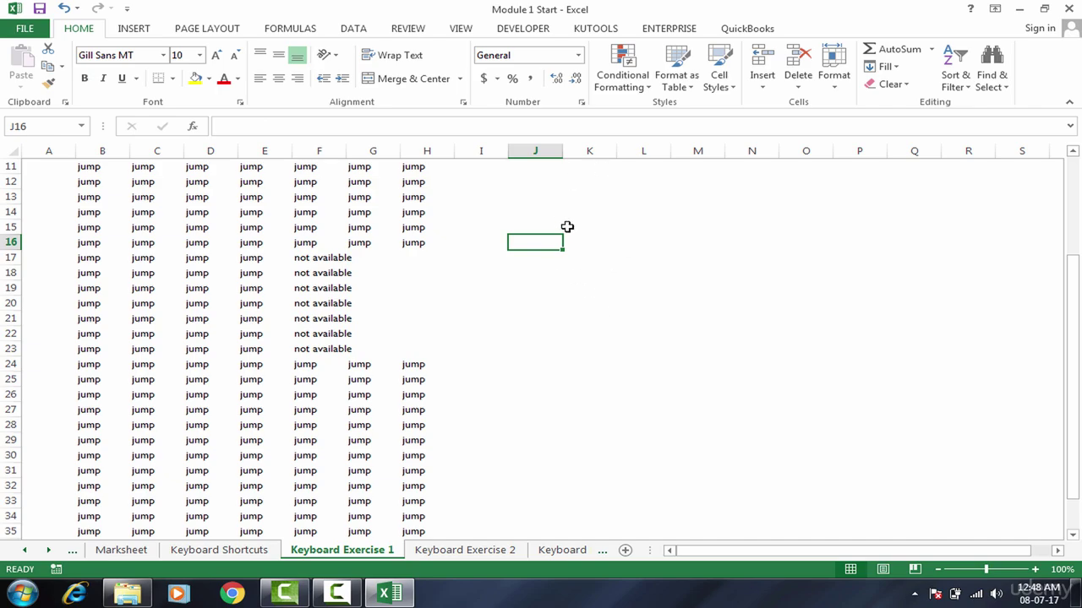
pyautogui.click(545, 223)
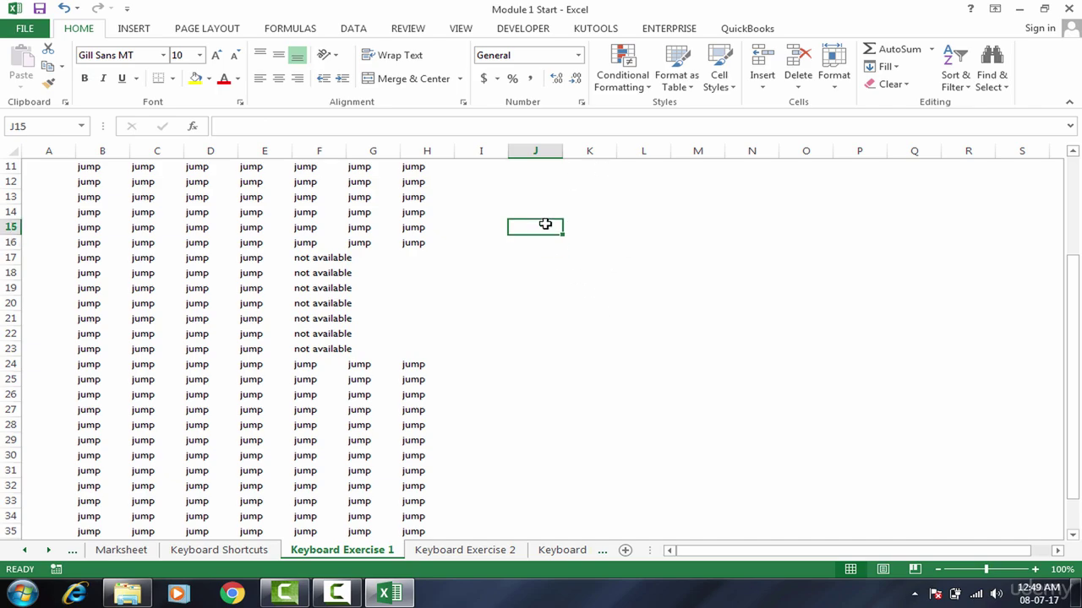
pyautogui.click(506, 289)
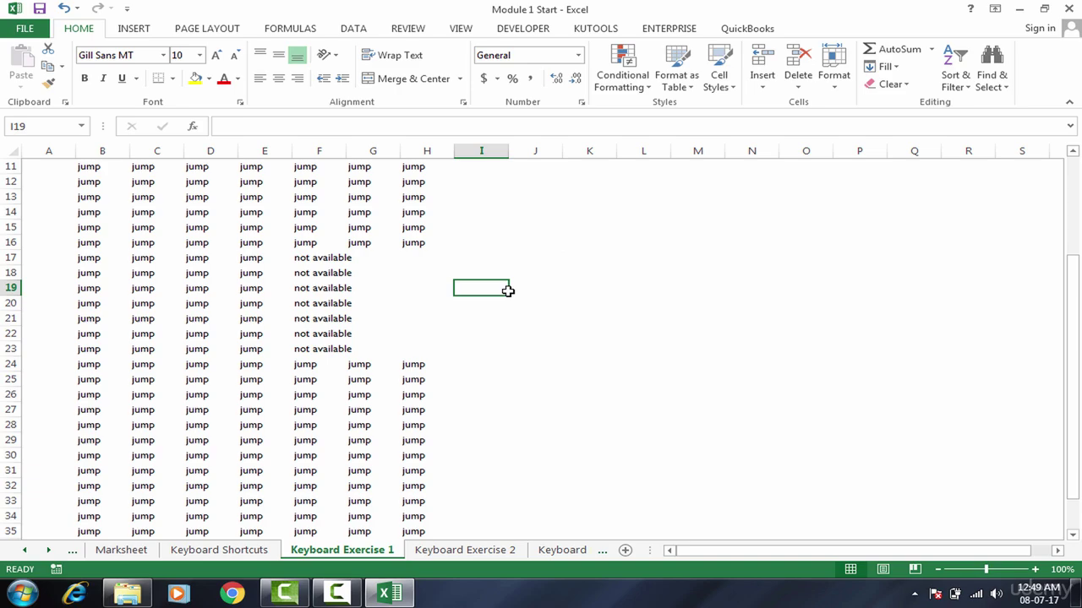
# - Autofit the width of column F to its contents and select F11:F25 to check the entries
pyautogui.doubleClick(347, 151)
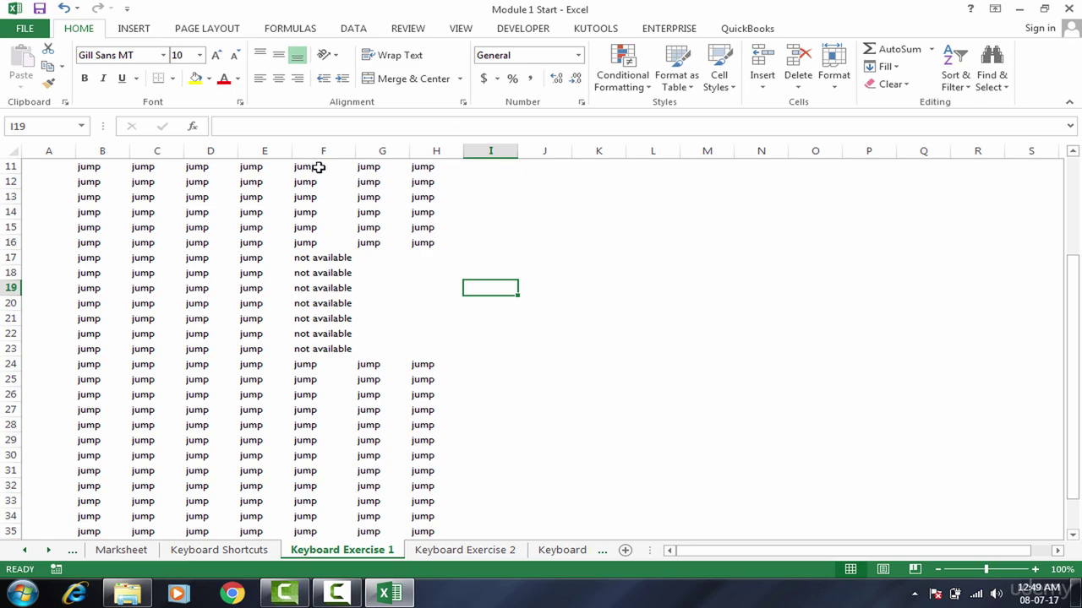
pyautogui.moveTo(320, 166); pyautogui.dragTo(321, 380)
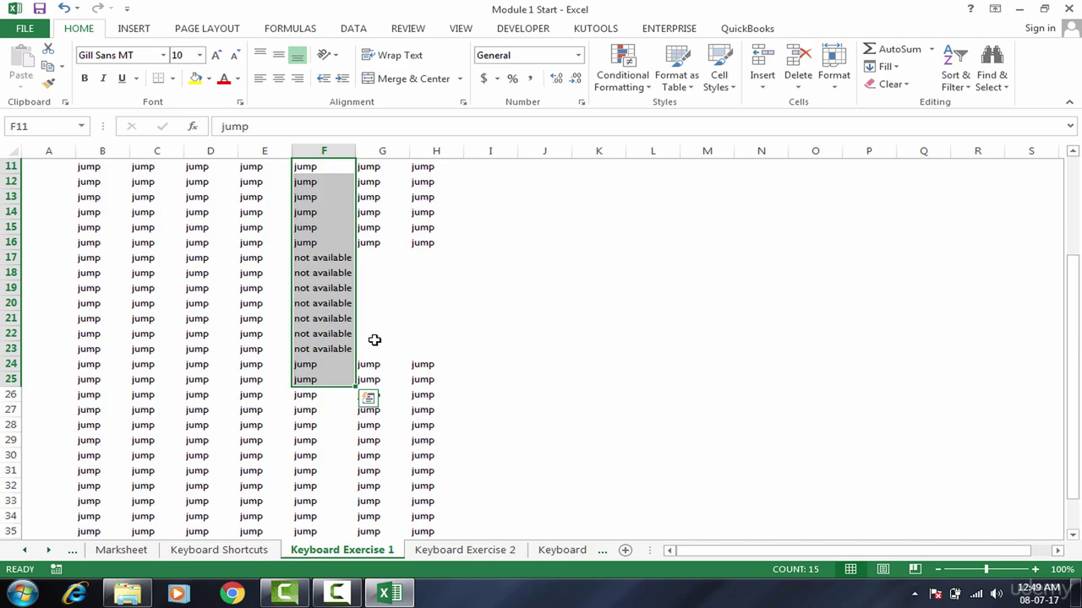
pyautogui.click(451, 191)
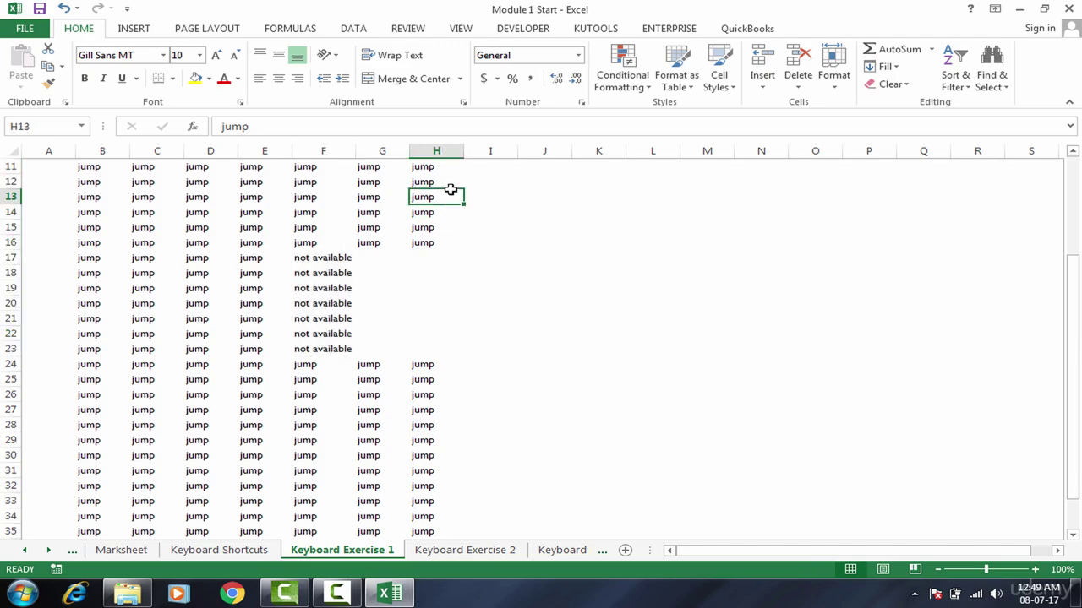
# - Open the Keyboard Exercise 3 sheet and select the whole exercise 1 block, B10:D23
pyautogui.click(476, 551)
pyautogui.click(545, 551)
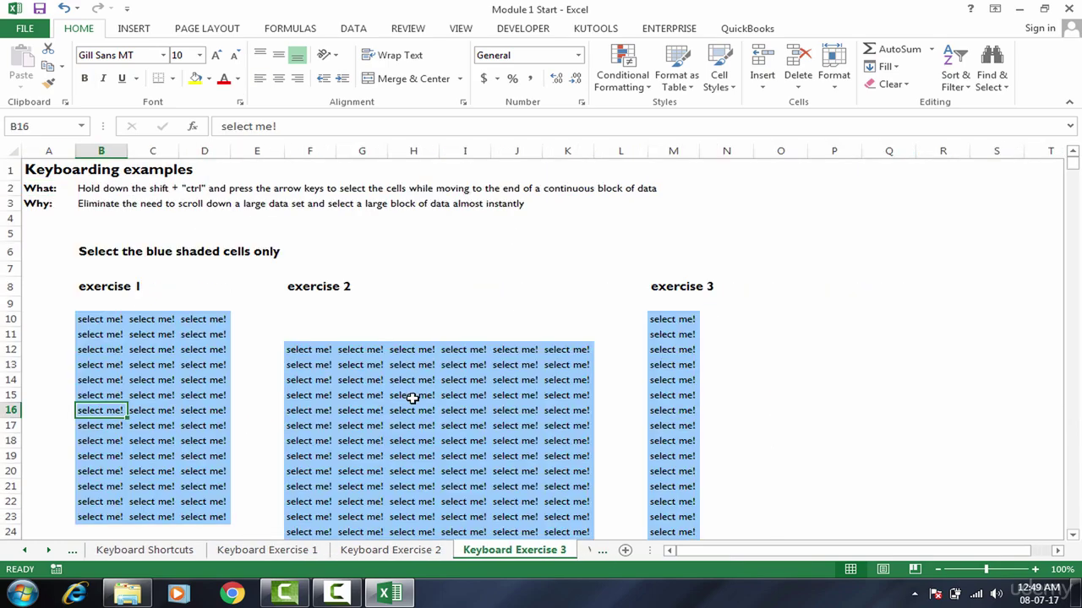
pyautogui.click(93, 317)
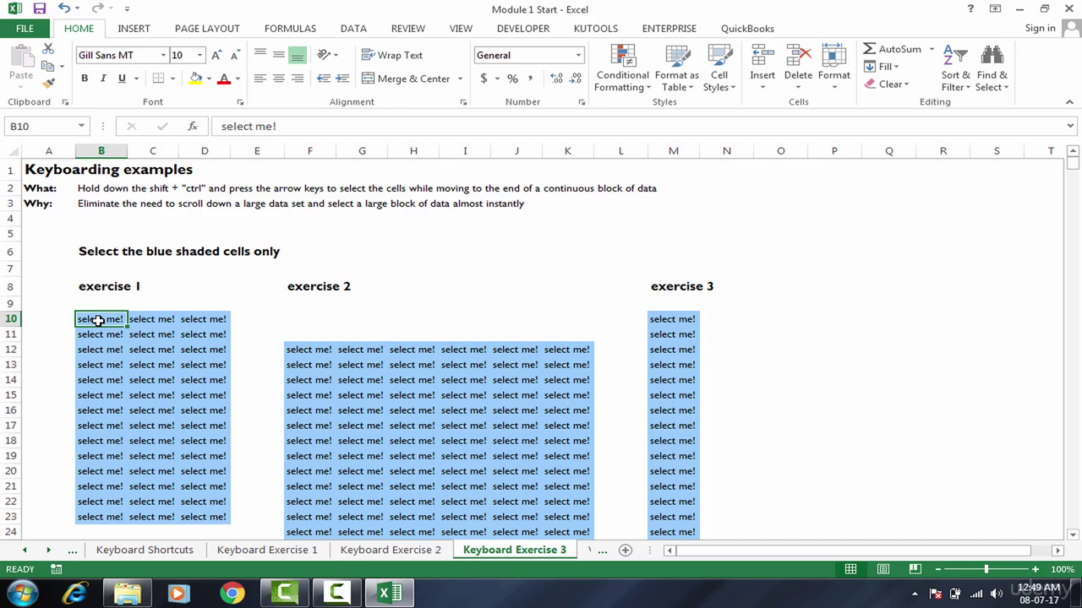
pyautogui.hotkey('ctrl', 'shift', 'Right')
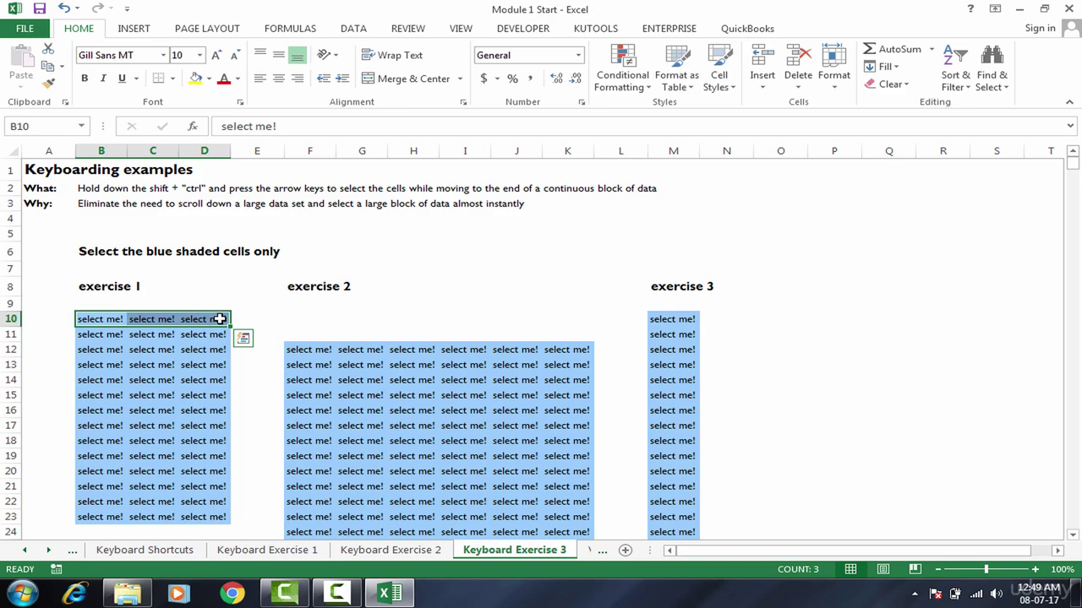
pyautogui.hotkey('ctrl', 'shift', 'Down')
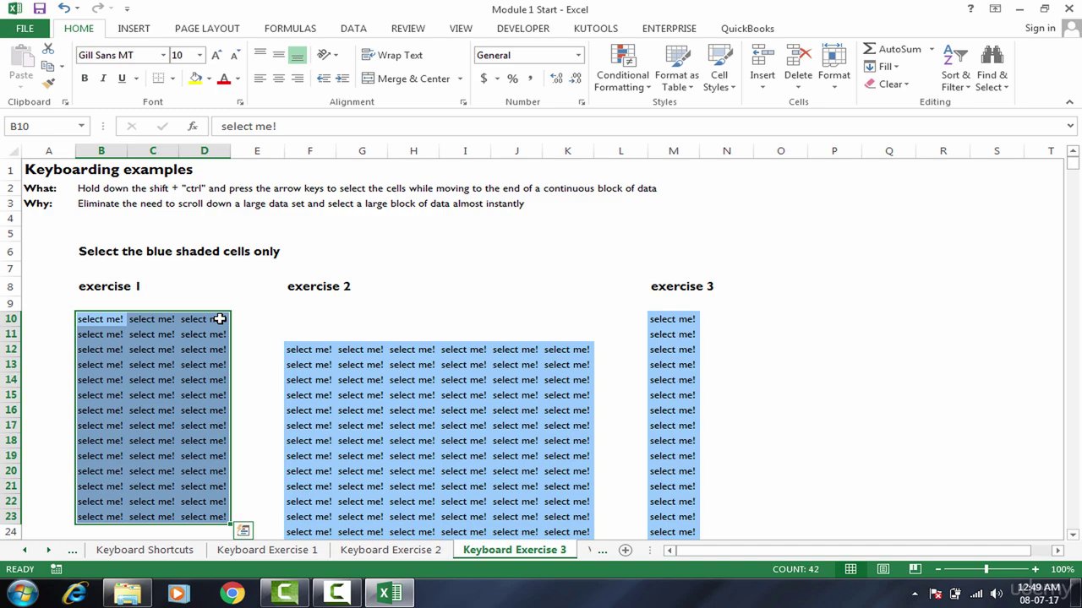
# - Select the exercise 2 block from F12 across to column K and down to its last row
pyautogui.click(314, 351)
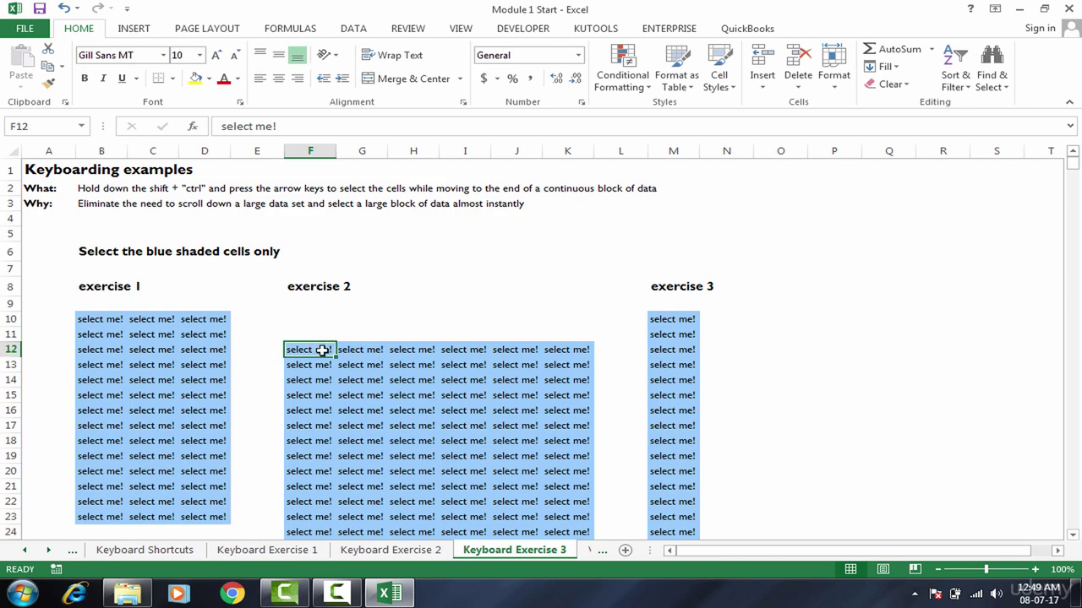
pyautogui.hotkey('ctrl', 'shift', 'Right')
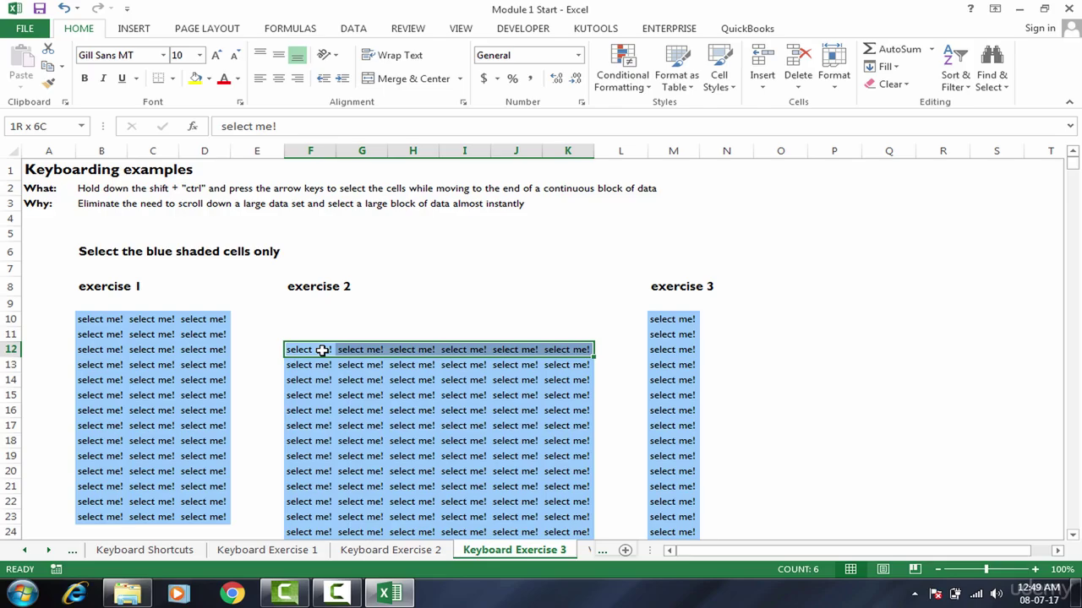
pyautogui.hotkey('ctrl', 'shift', 'Down')
# - Move to M10, the first exercise 3 cell, and select down to the end of its continuous block
pyautogui.press('Right')
pyautogui.press('Right')
pyautogui.press('Right')
pyautogui.press('Right')
pyautogui.press('Right')
pyautogui.press('Right')
pyautogui.press('Right')
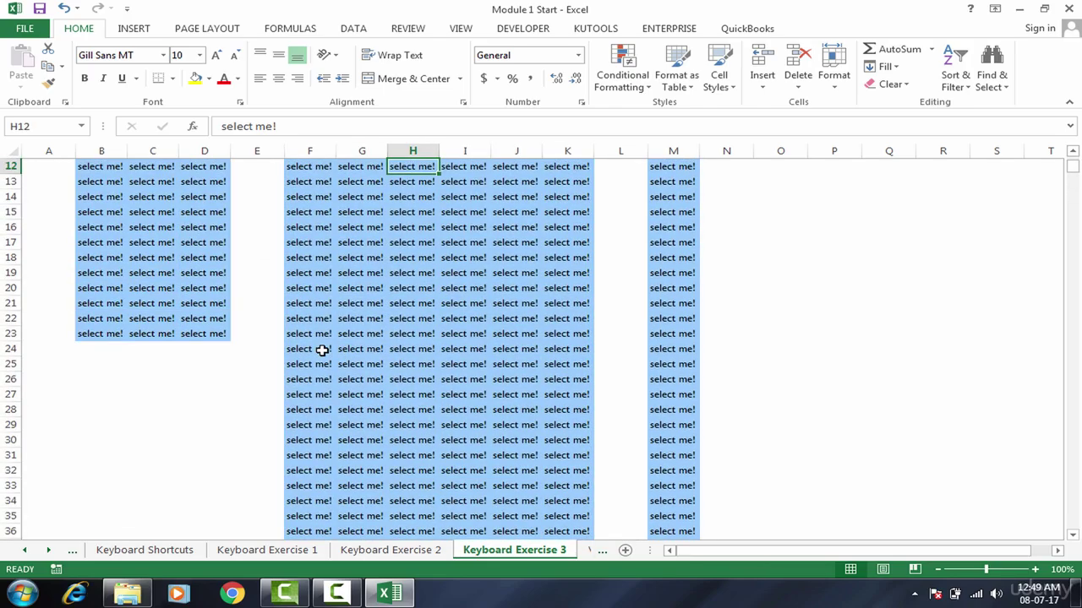
pyautogui.press('Up')
pyautogui.press('Up')
pyautogui.press('Up')
pyautogui.press('Up')
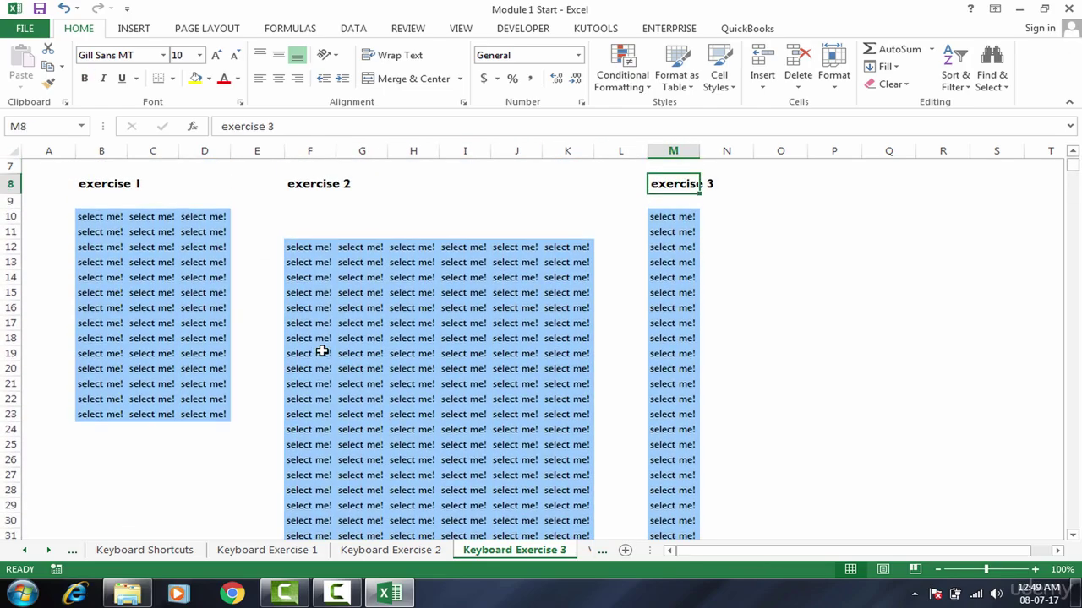
pyautogui.press('Down')
pyautogui.press('Down')
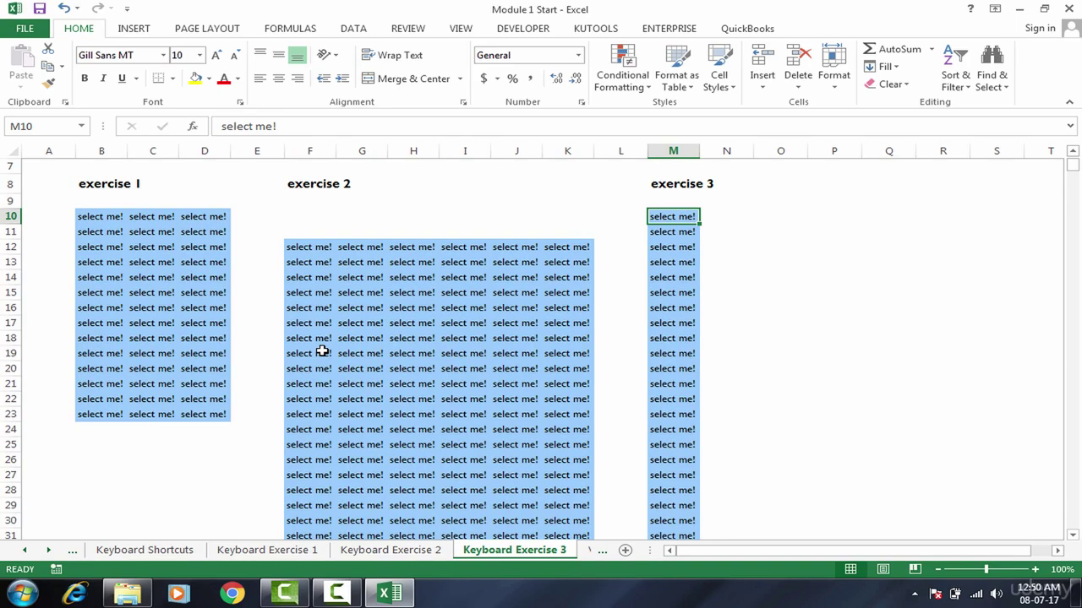
pyautogui.hotkey('ctrl', 'shift', 'Down')
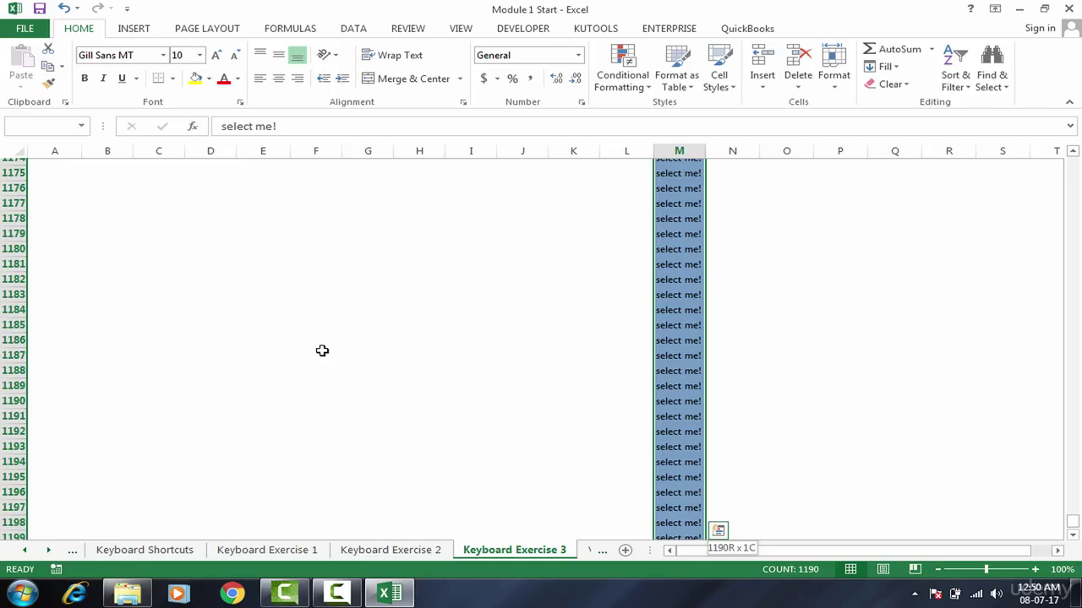
# - Jump back up column M to the top of the sheet and move along row 1 to J1
pyautogui.hotkey('ctrl', 'Up')
pyautogui.hotkey('ctrl', 'Up')
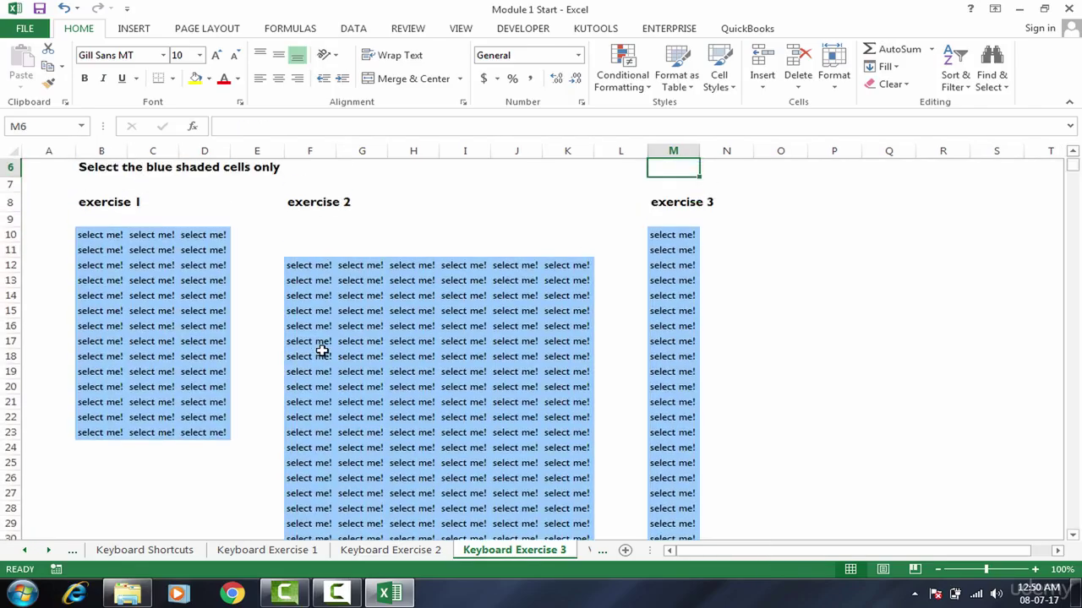
pyautogui.press('Left')
pyautogui.press('Left')
pyautogui.press('Left')
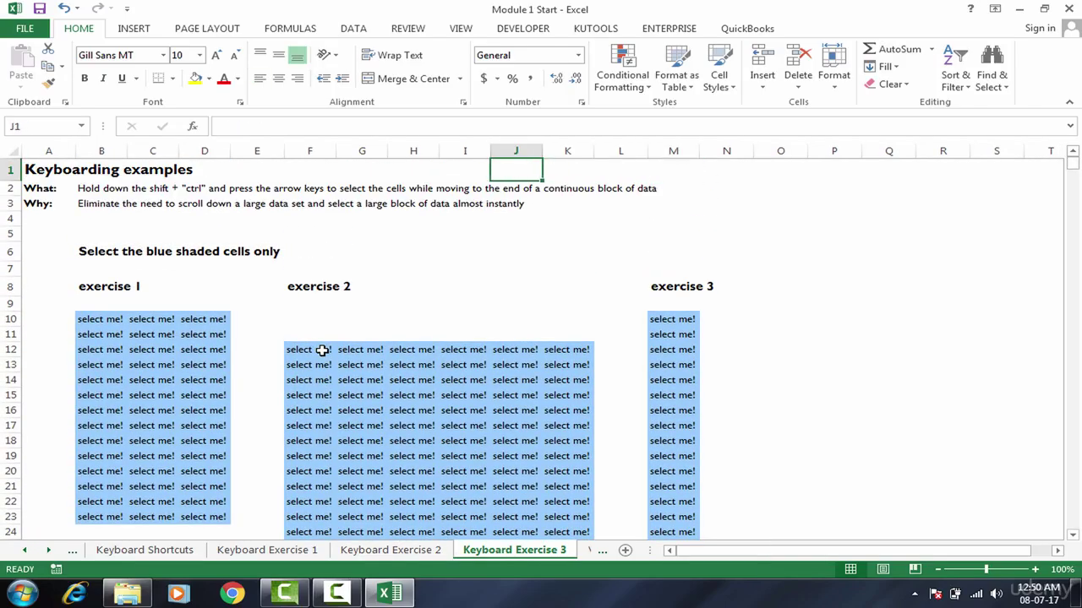
# - Look at the VL Basics sheet, return to Keyboard Exercise 3 and settle on J15 in the exercise 2 block
pyautogui.click(592, 555)
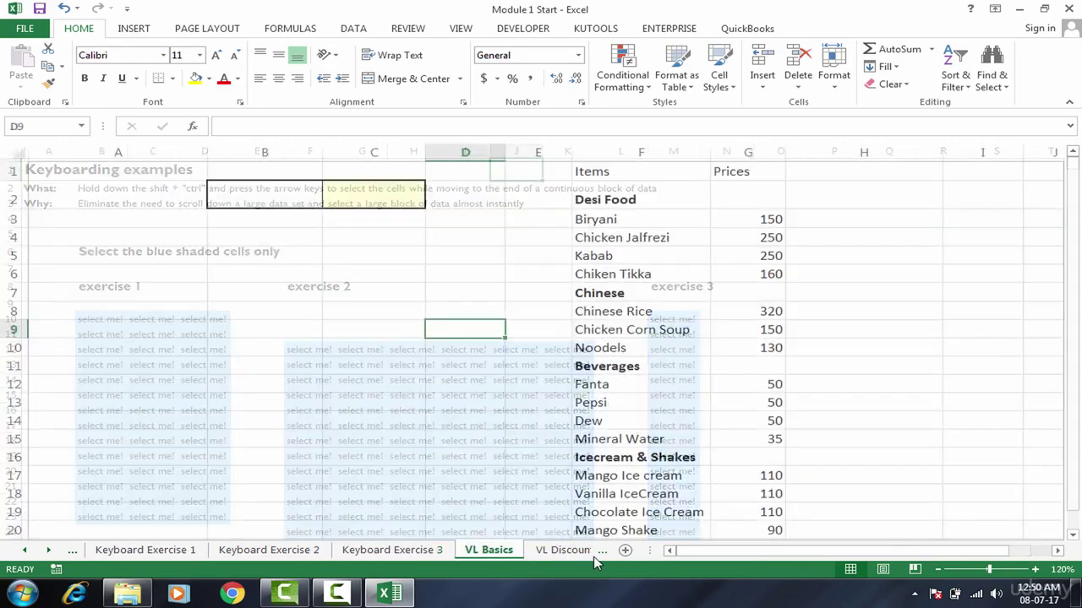
pyautogui.click(387, 281)
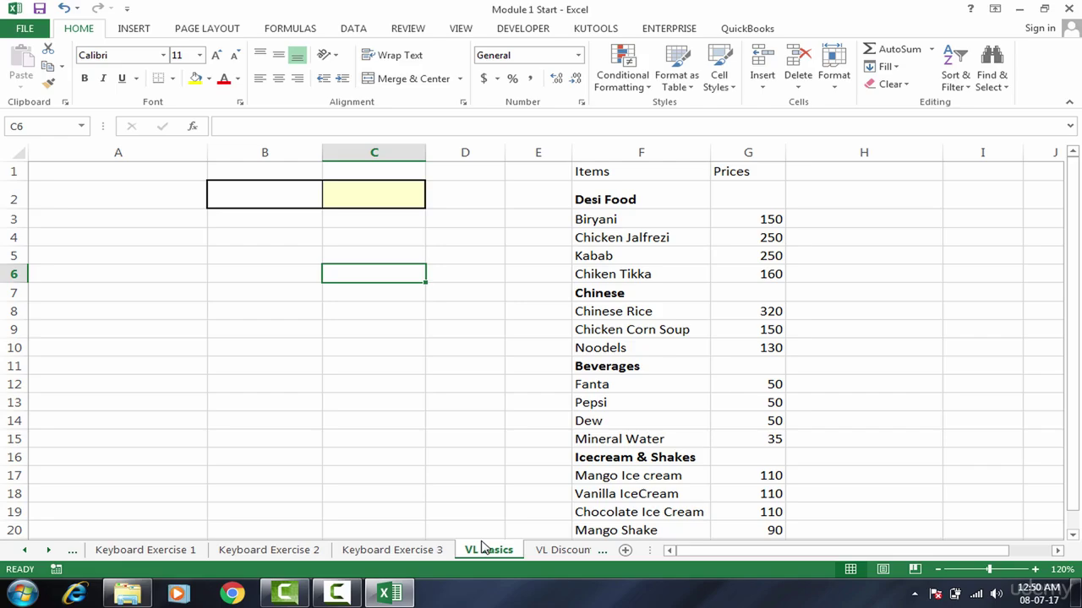
pyautogui.click(439, 550)
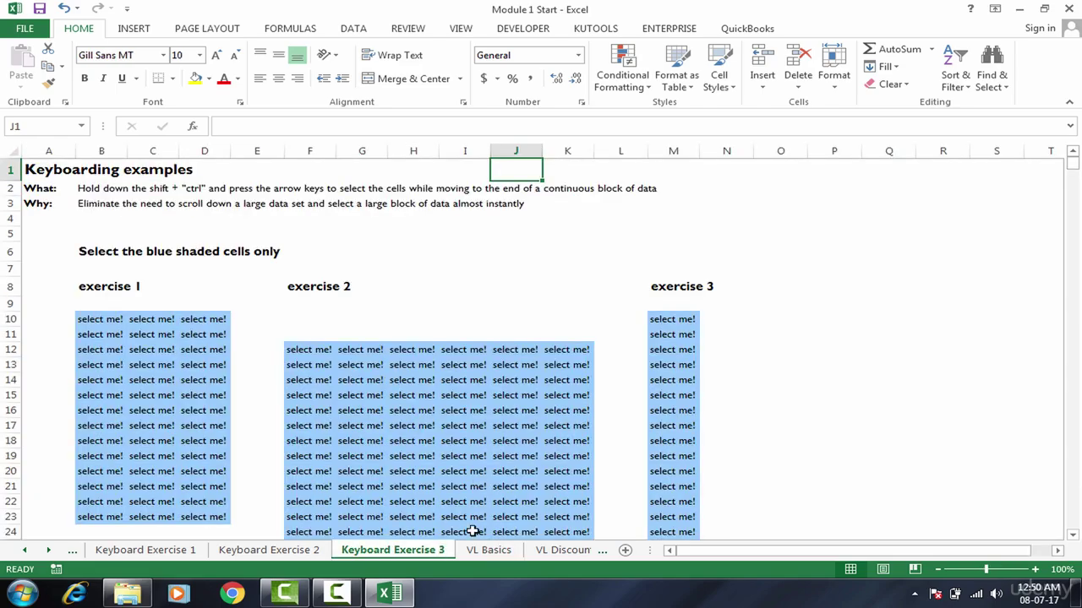
pyautogui.click(470, 460)
pyautogui.click(496, 398)
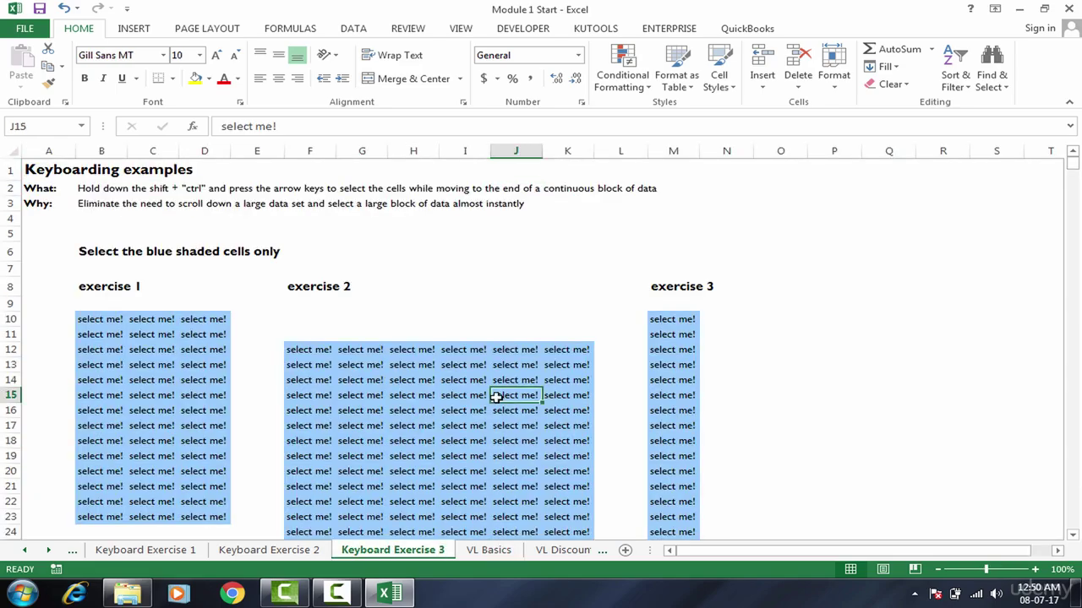